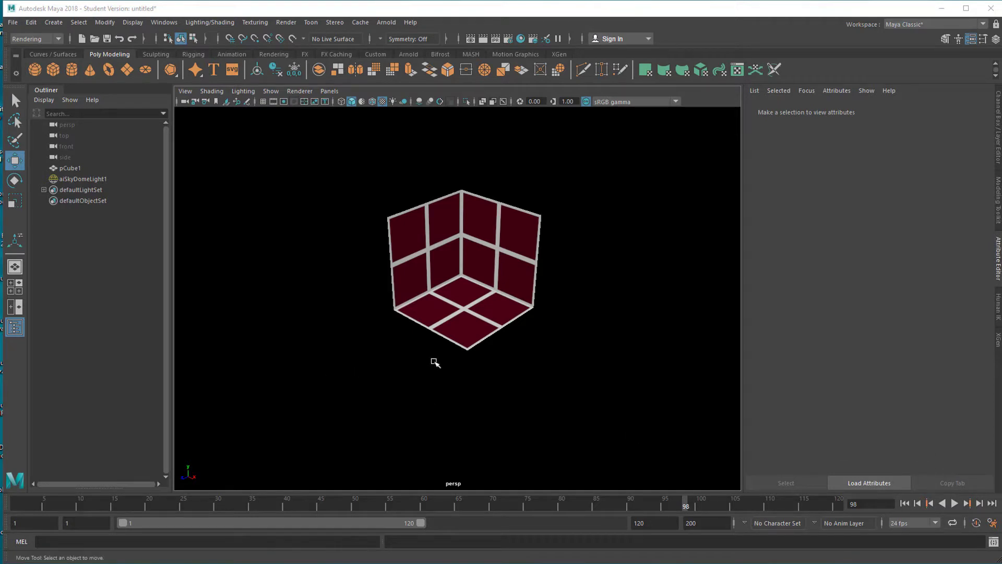
- Orbit the perspective camera around the open cube to view its floor and walls
alt+drag(436, 362, 577, 415)
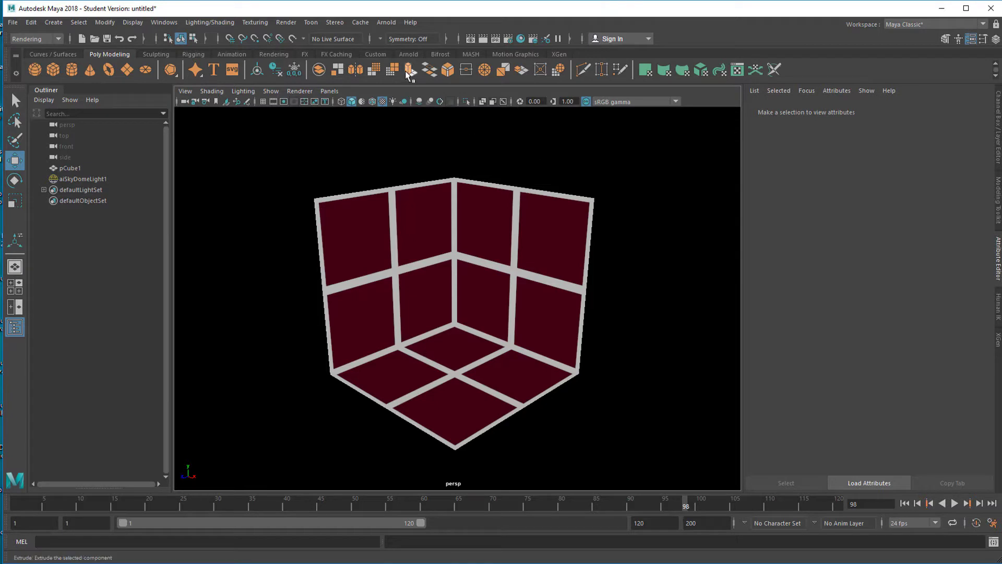
click(582, 135)
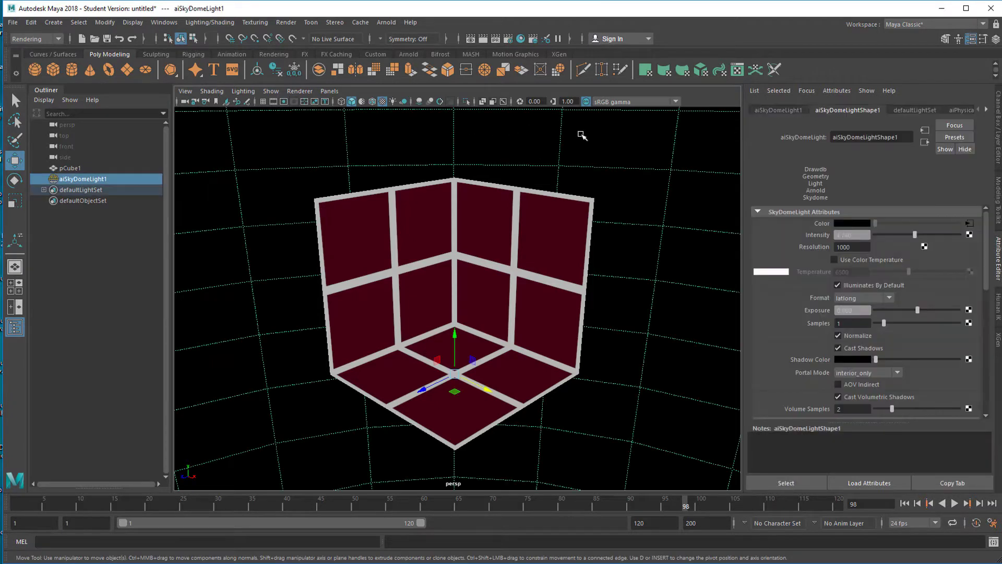
click(387, 23)
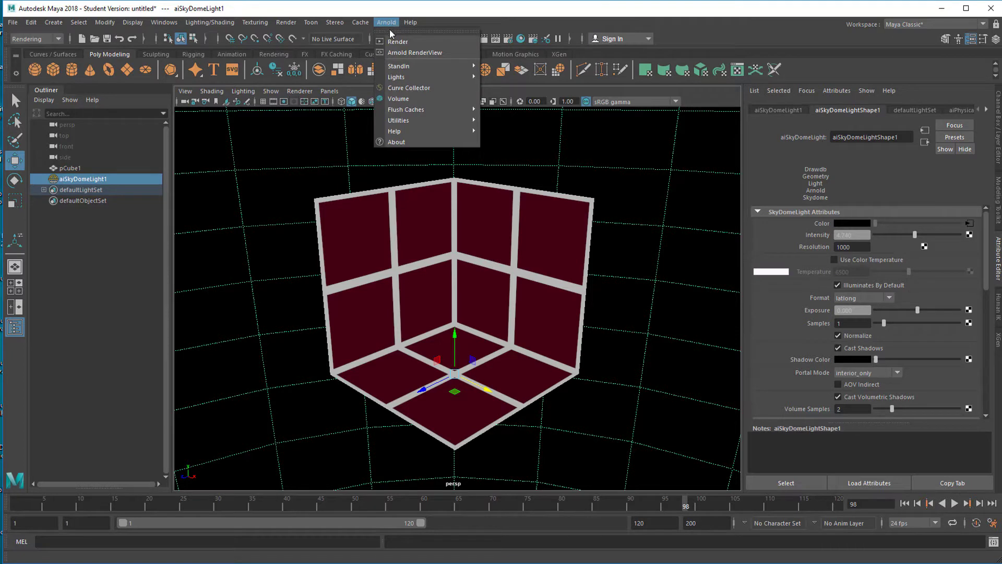
mouse_move(418, 77)
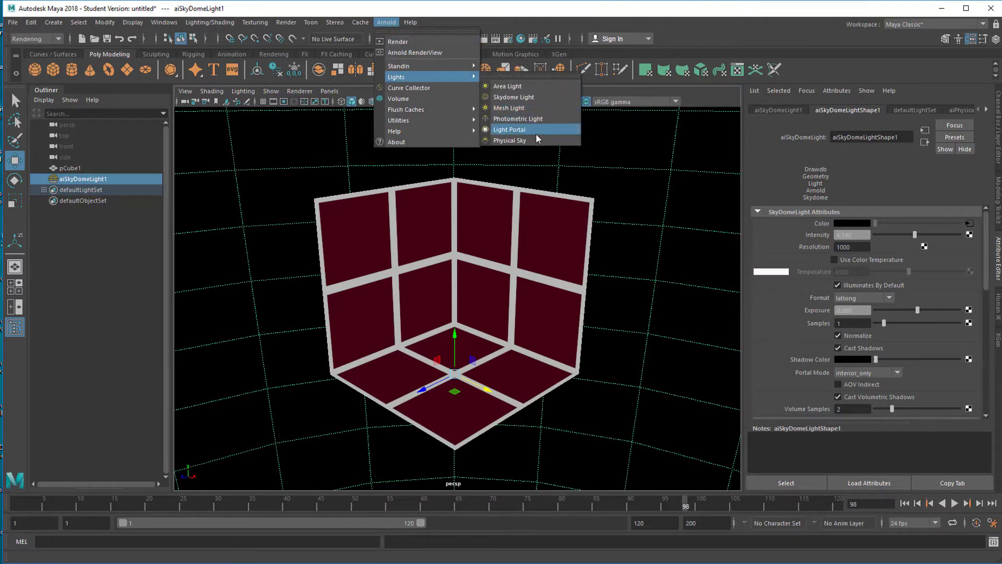
click(582, 161)
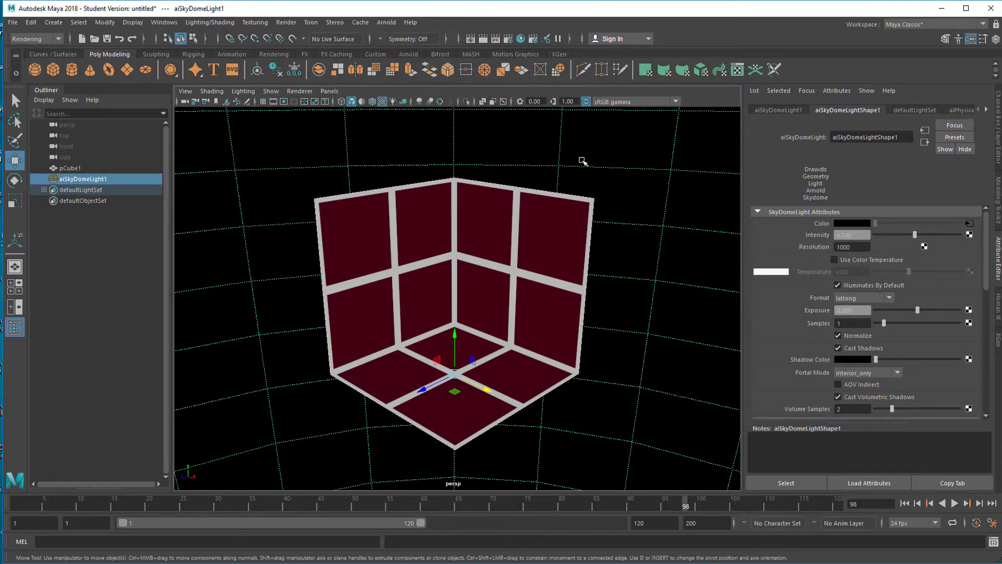
click(387, 21)
click(401, 38)
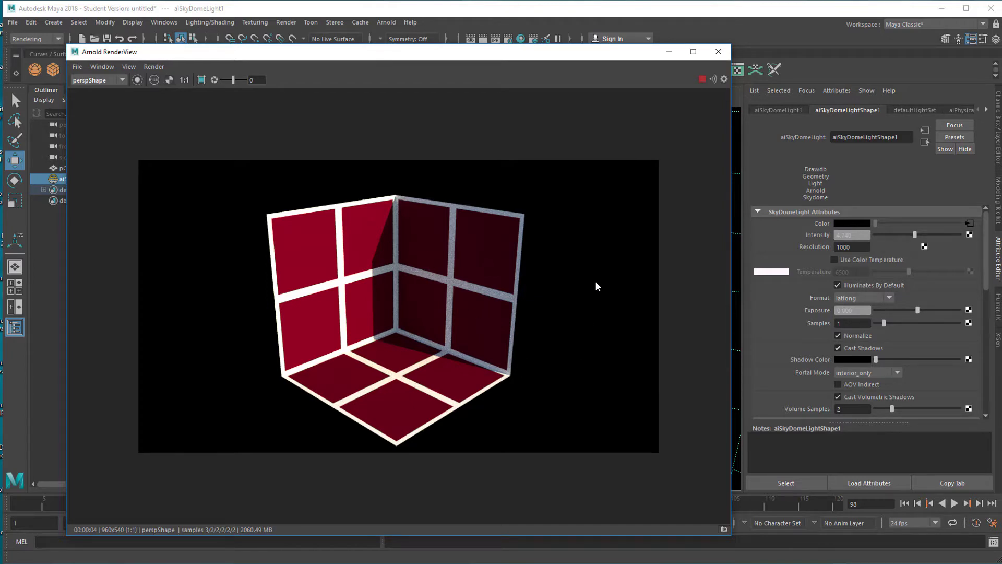
- Close the render preview, create a polygon helix from the extra primitives, and raise it upward
click(719, 51)
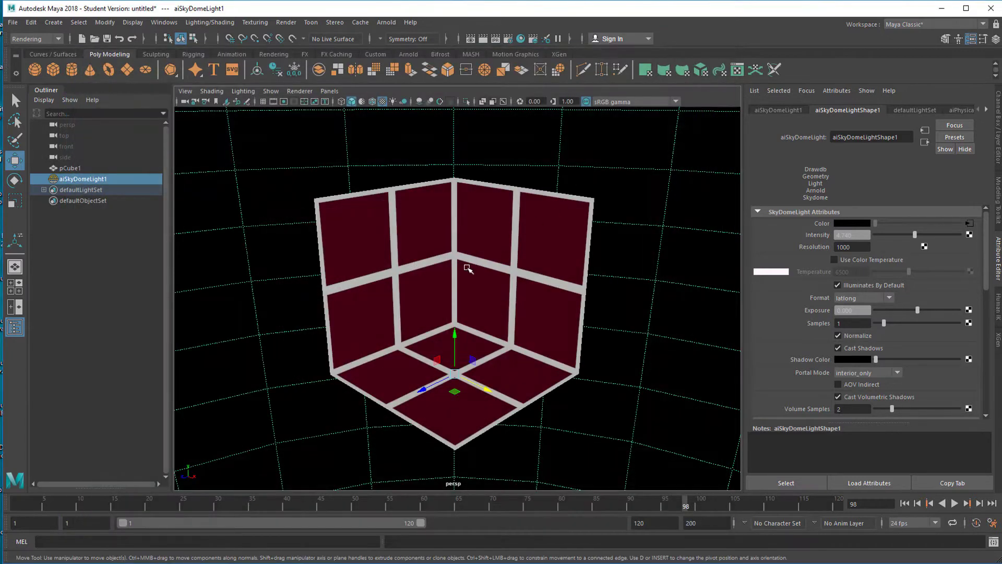
scroll(467, 268, up, 5)
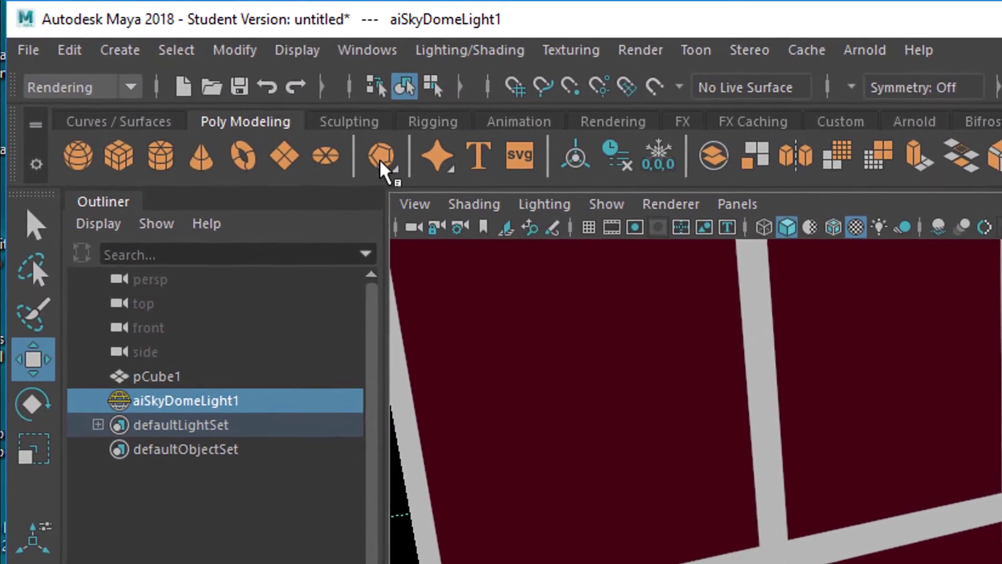
right_click(386, 166)
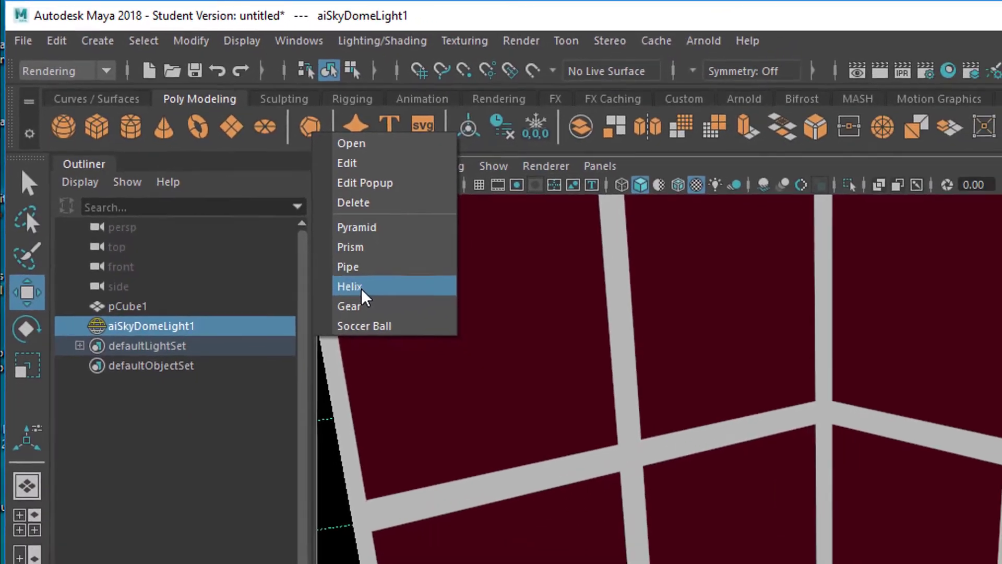
click(422, 338)
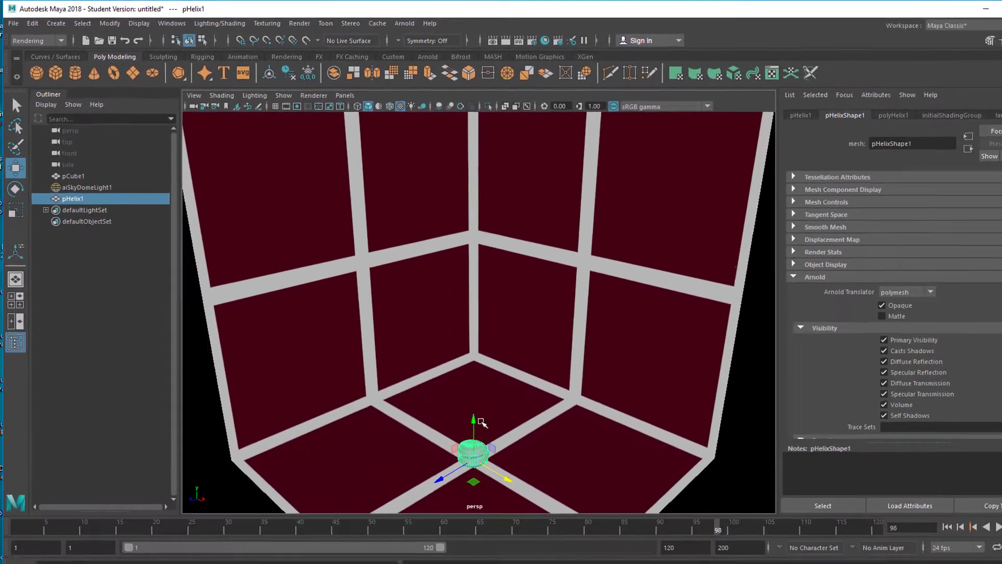
drag(481, 421, 555, 354)
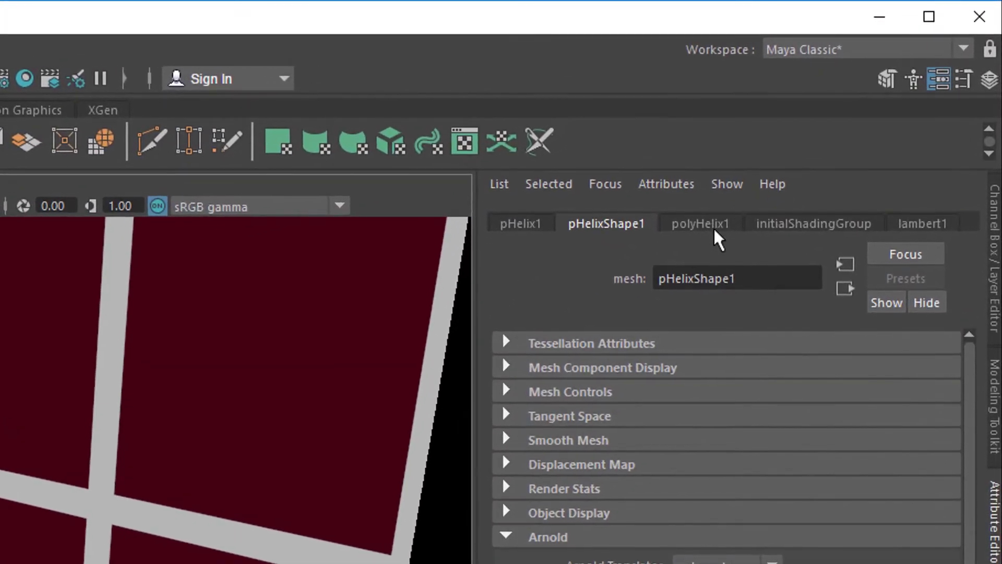
- Give polyHelix1 4.722 coils, height 6.710 and width 7.226, then move it right in the cube
click(709, 224)
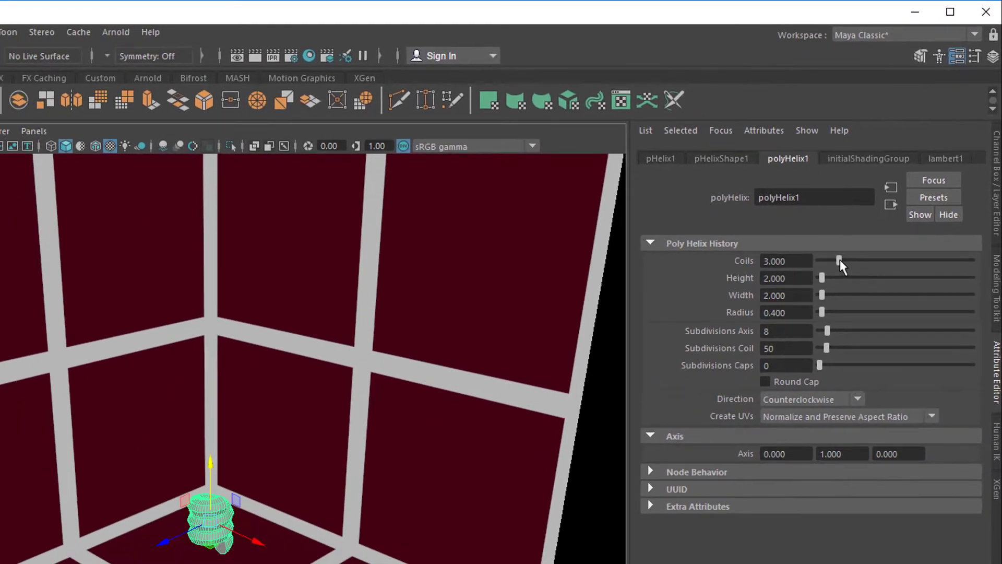
drag(787, 342, 790, 341)
drag(850, 242, 848, 265)
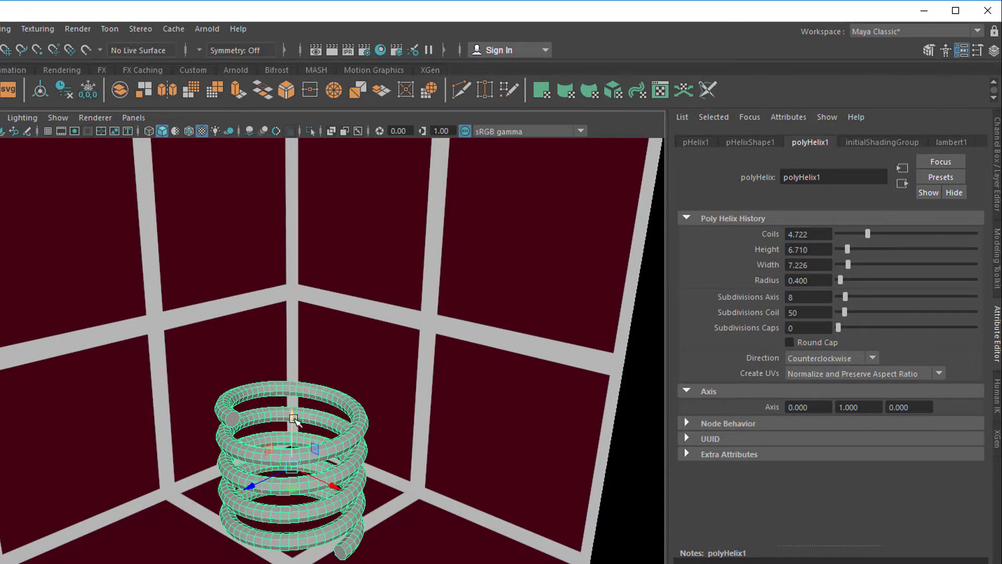
drag(293, 420, 293, 412)
drag(339, 476, 415, 468)
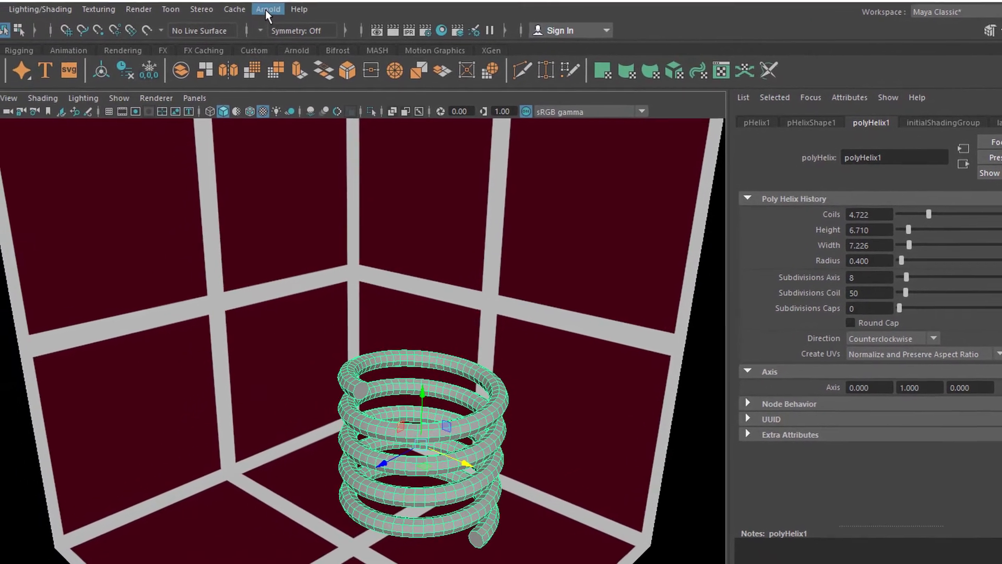
- Render with Arnold, then zoom and orbit closer on the helix and its shadow and re-render
click(268, 10)
click(278, 26)
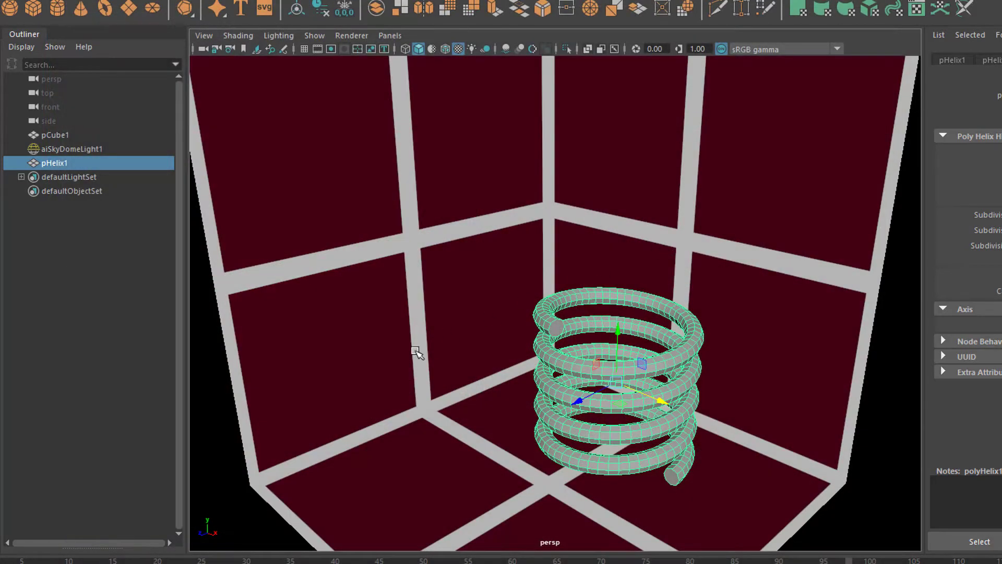
scroll(416, 352, up, 5)
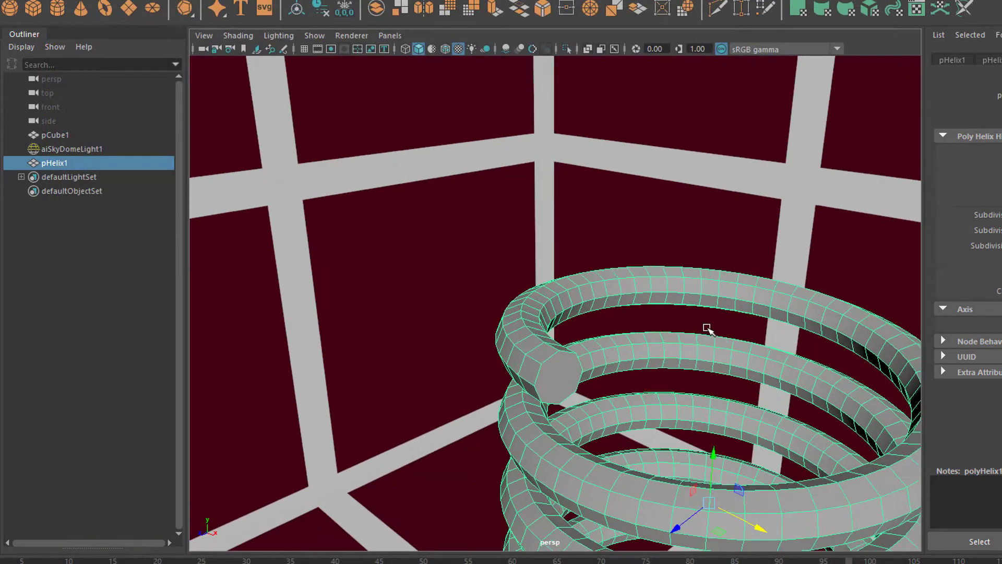
scroll(707, 328, up, 3)
mouse_move(713, 281)
alt+mouse_down()
mouse_move(760, 353)
mouse_move(716, 385)
mouse_move(624, 362)
mouse_move(758, 362)
mouse_move(707, 352)
mouse_move(722, 271)
alt+mouse_up()
click(459, 2)
click(483, 4)
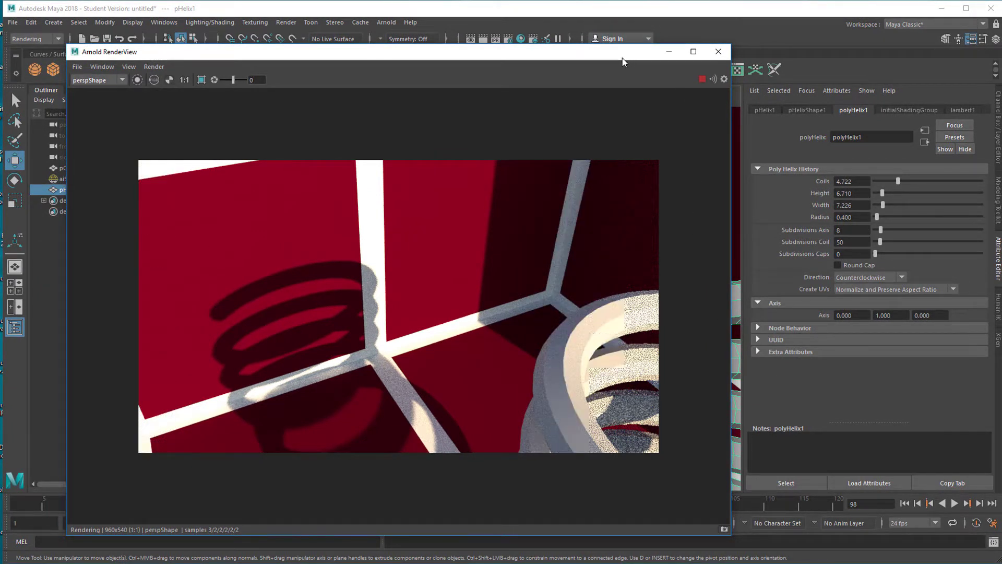
- In lambert1, push Transparency to fully white, then drag it back to black for an opaque helix
drag(627, 52, 472, 89)
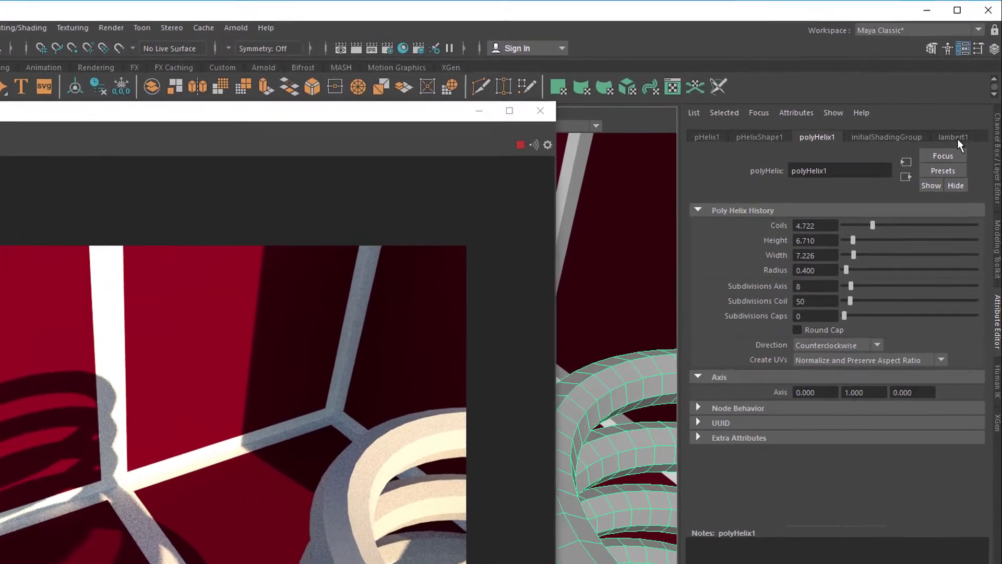
click(960, 119)
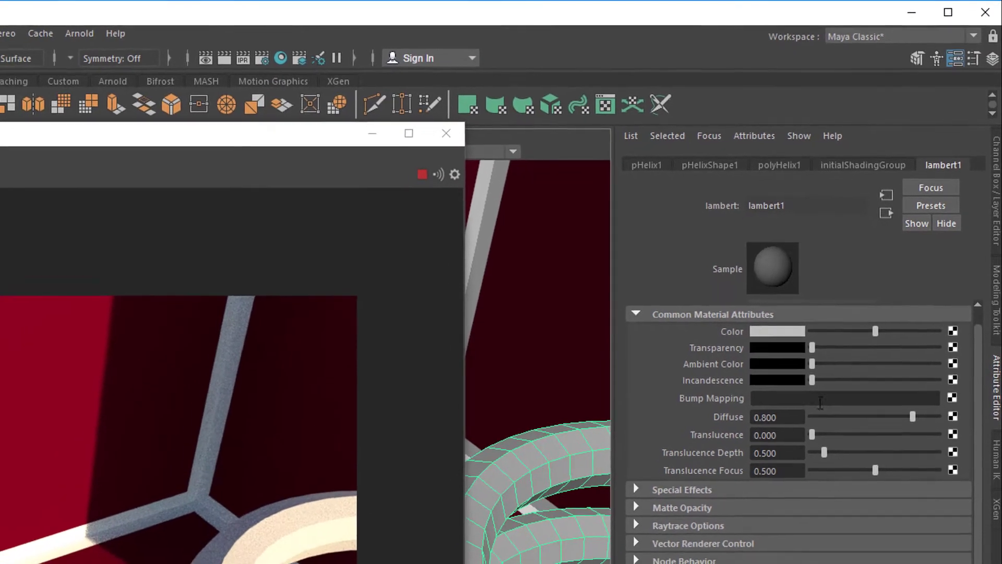
drag(812, 347, 906, 346)
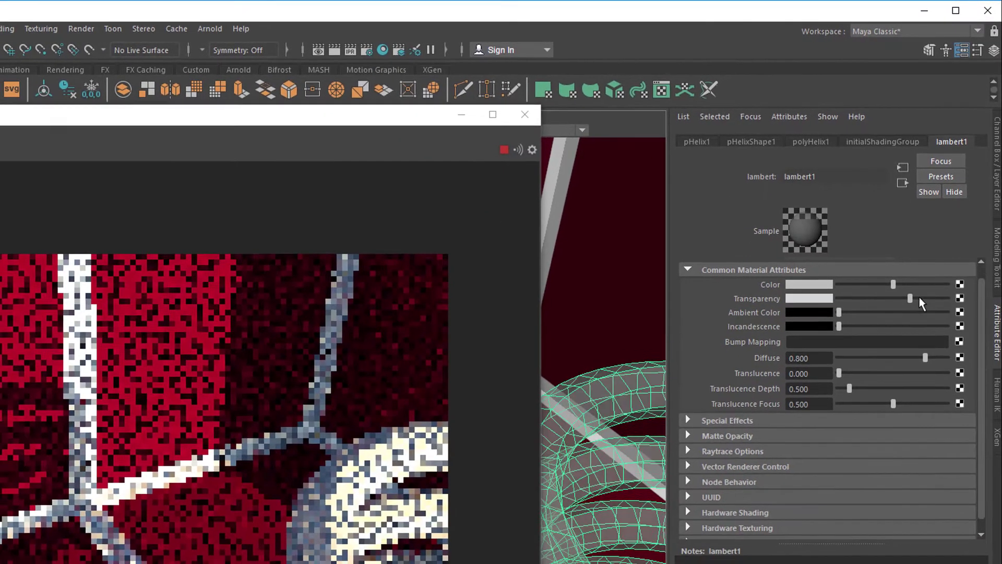
drag(919, 297, 978, 301)
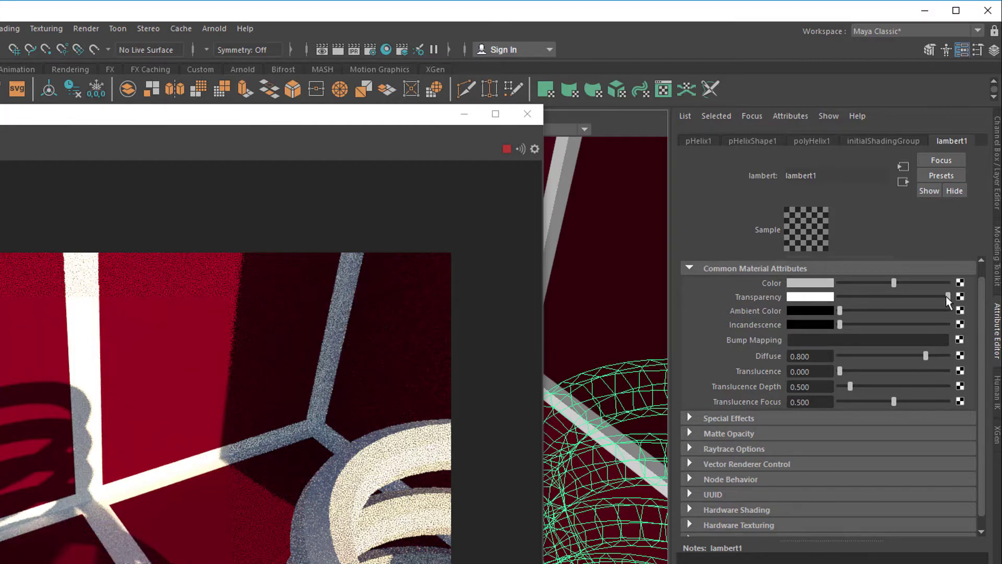
drag(948, 297, 850, 303)
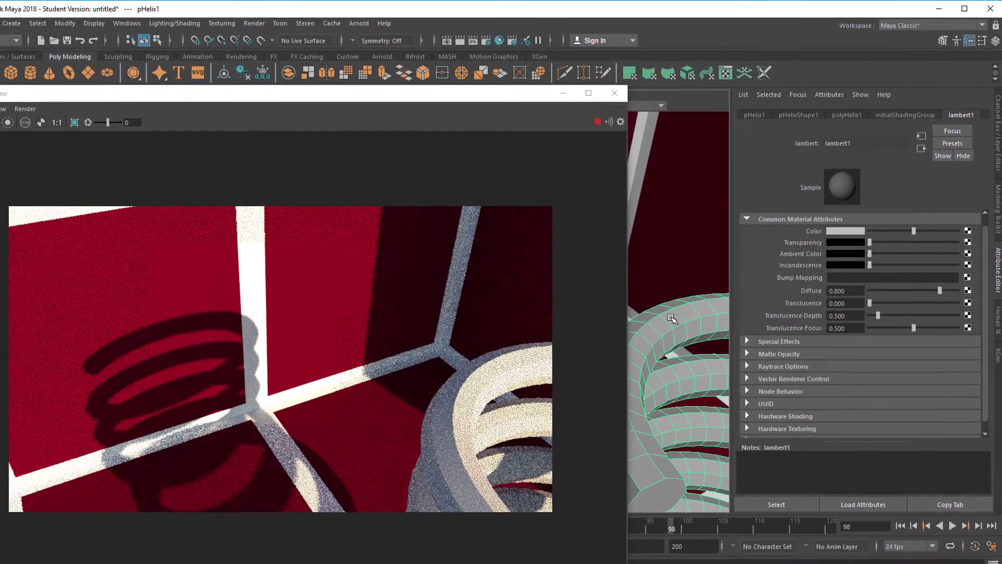
- Assign a new Arnold aiStandardSurface material to the helix
right_click(673, 273)
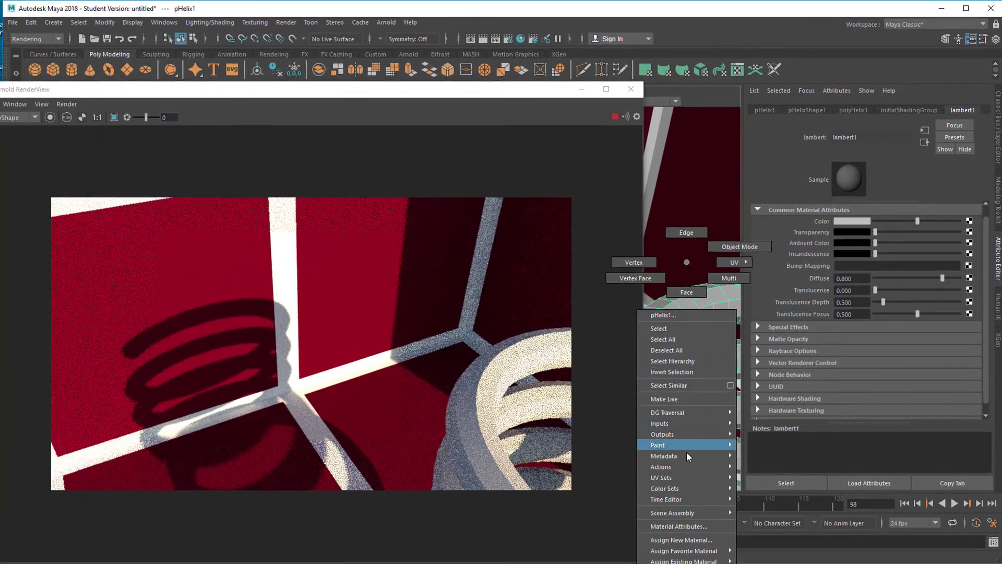
click(691, 539)
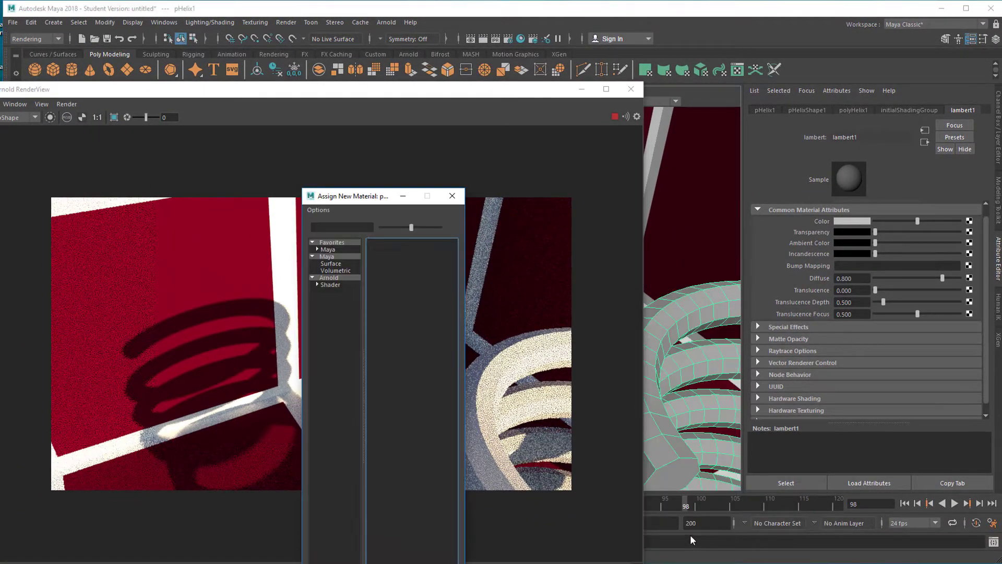
click(335, 277)
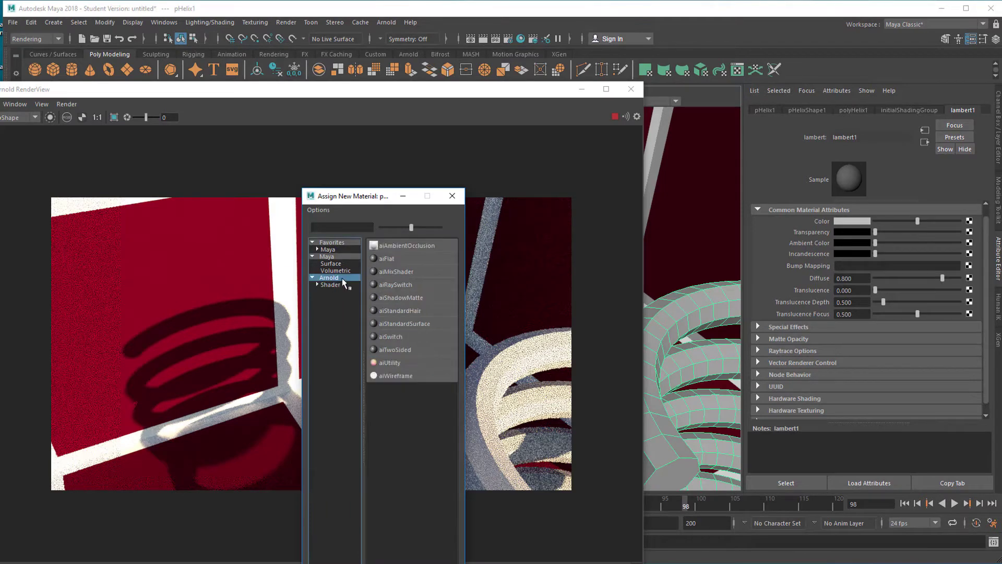
click(417, 323)
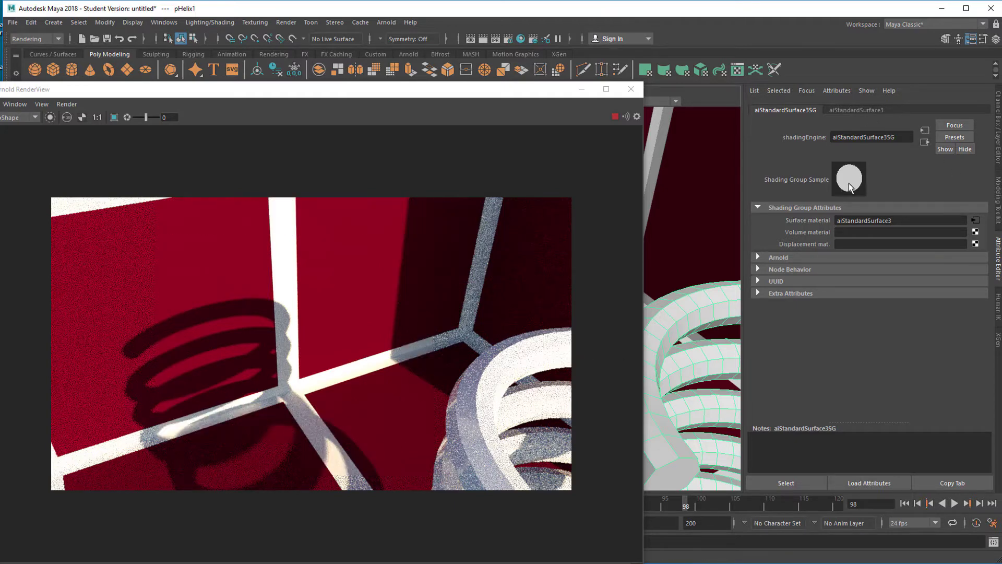
- Show the aiStandardSurface3 settings and scroll past Specular down to the Transmission group
click(857, 110)
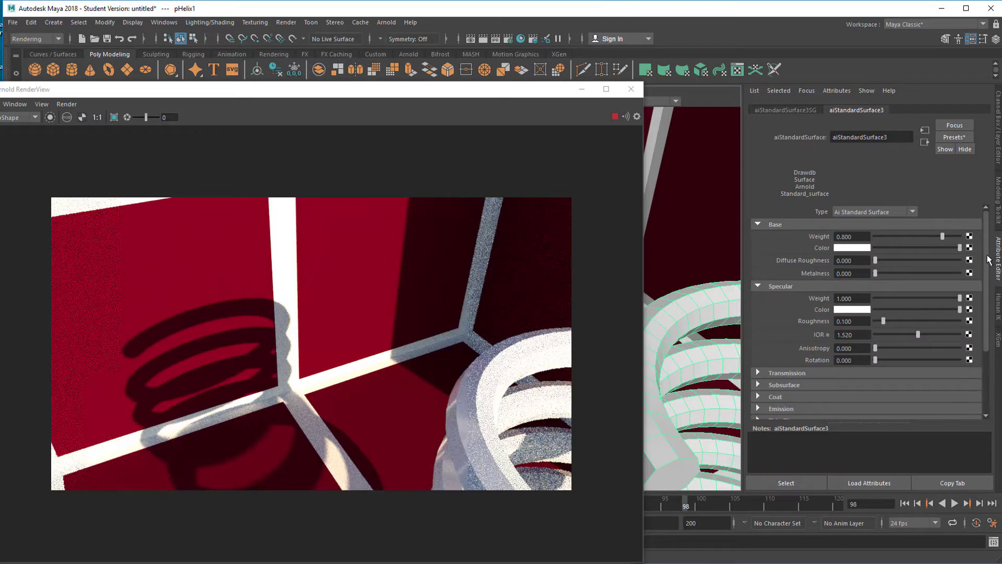
scroll(984, 283, down, 2)
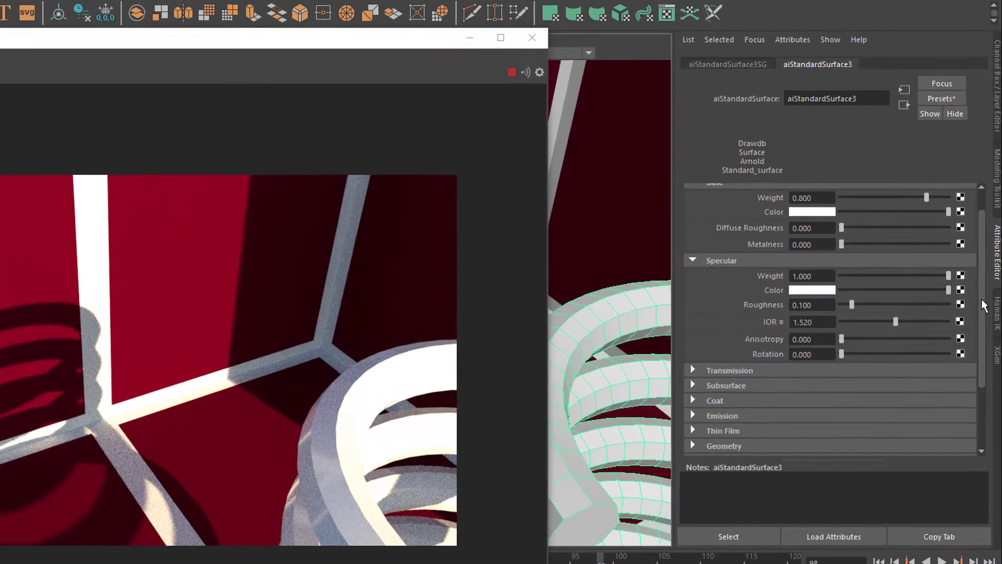
scroll(982, 298, up, 2)
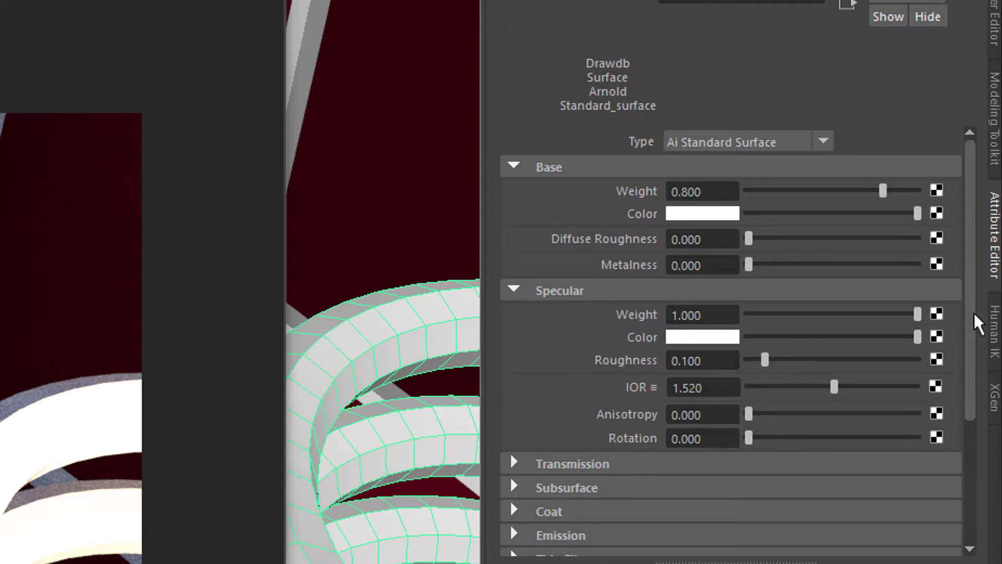
drag(971, 326, 969, 370)
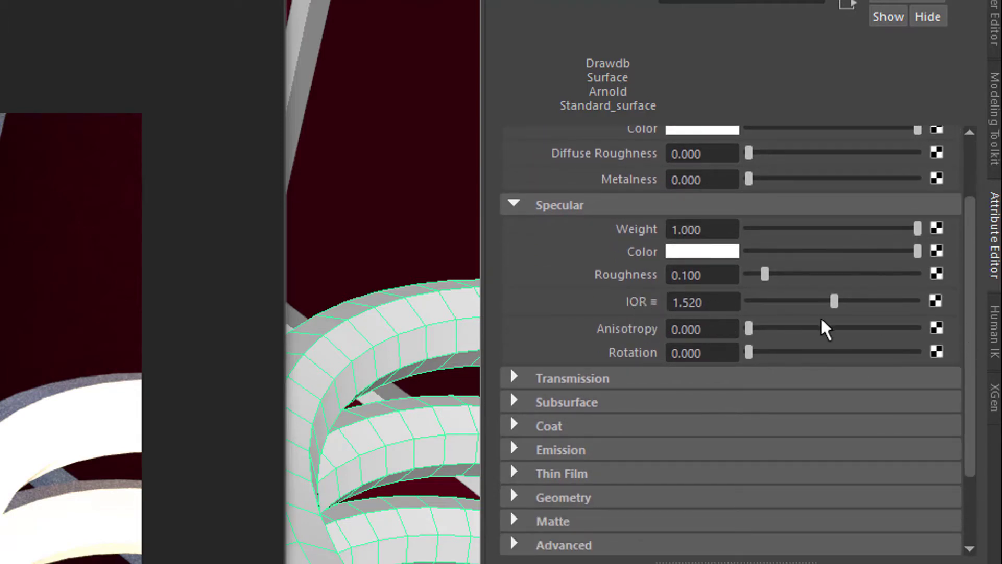
drag(973, 359, 974, 461)
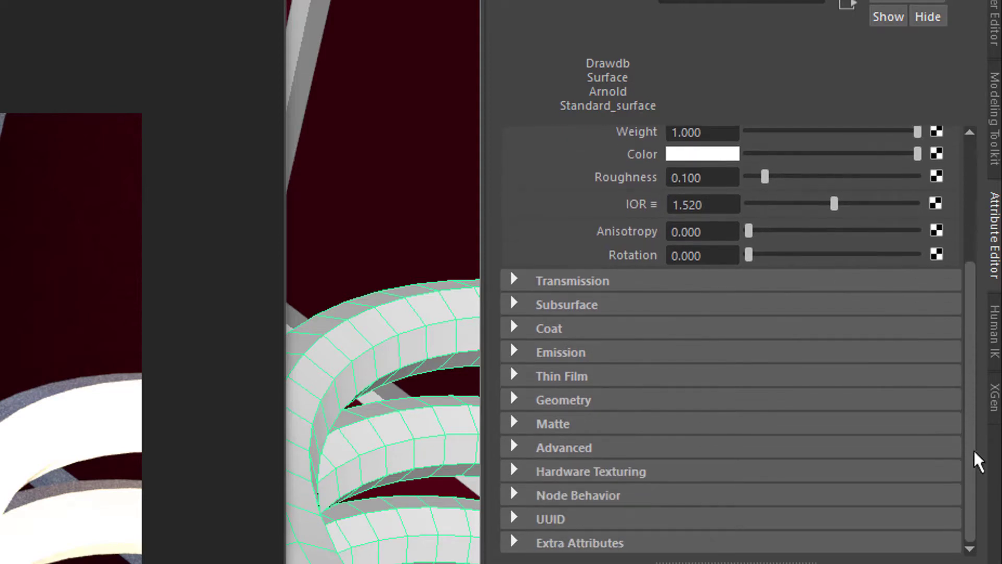
- Expand Transmission and drag its Weight from 0.000 to about 0.481
click(519, 280)
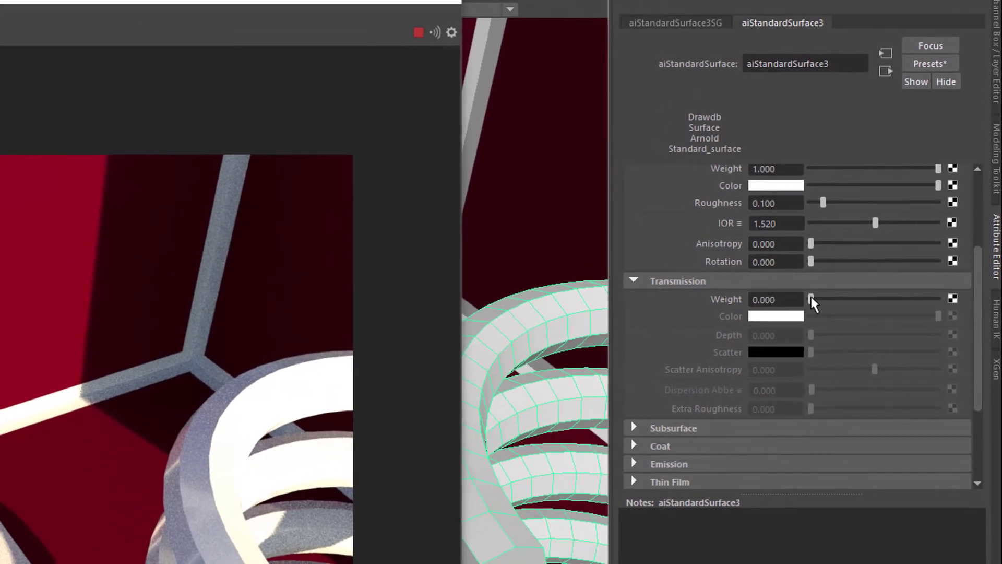
drag(797, 300, 935, 297)
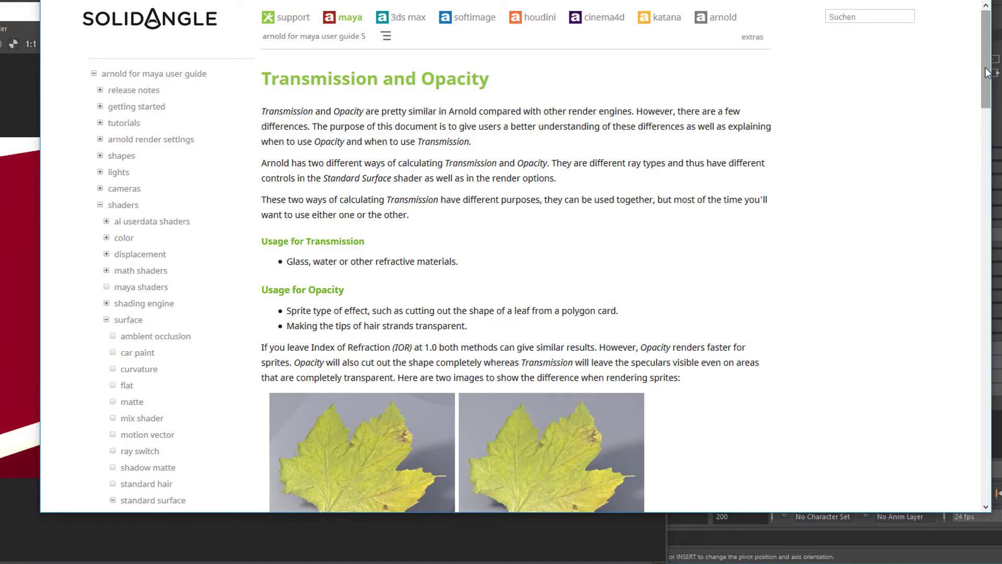
- Scroll the Arnold 'Transmission and Opacity' help page down to The Opaque Switch section
drag(988, 73, 987, 104)
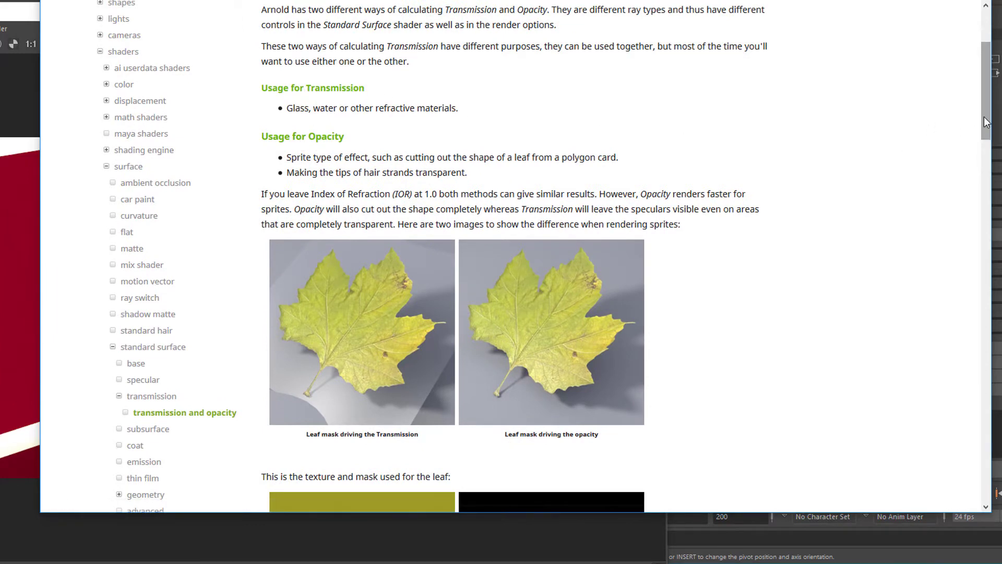
drag(987, 132, 1000, 311)
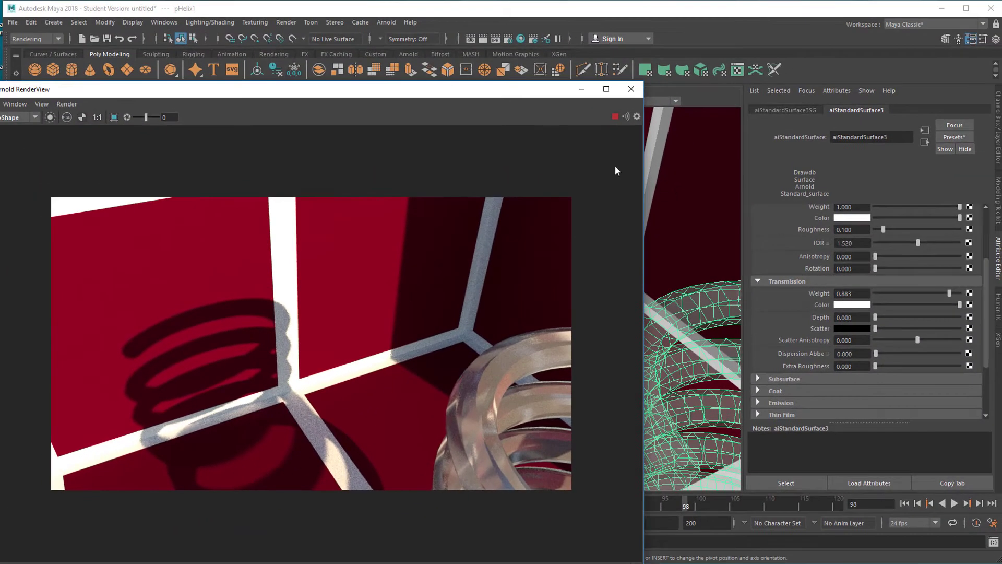
- Move the RenderView aside and select pHelix1 in the Outliner
drag(464, 98, 610, 67)
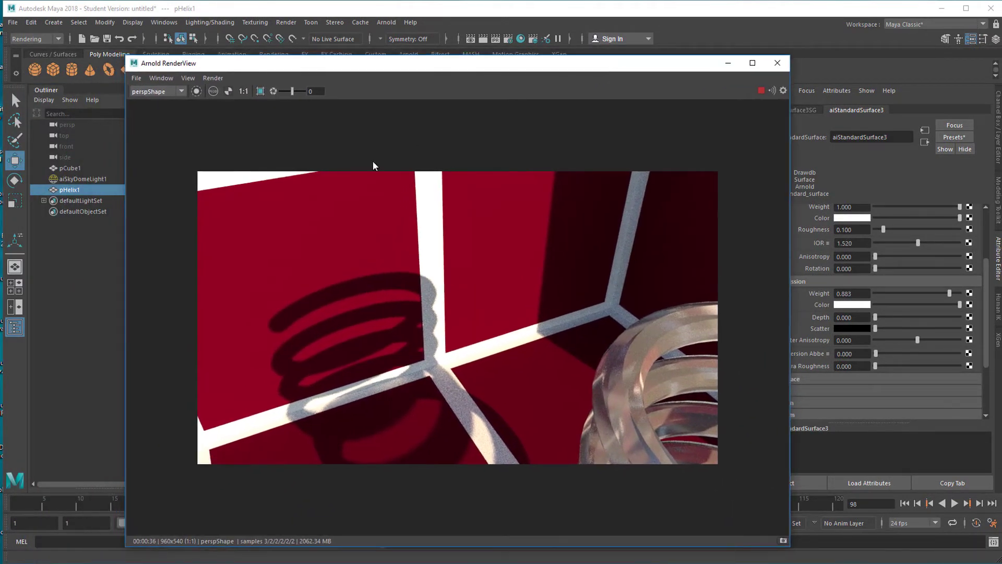
click(64, 189)
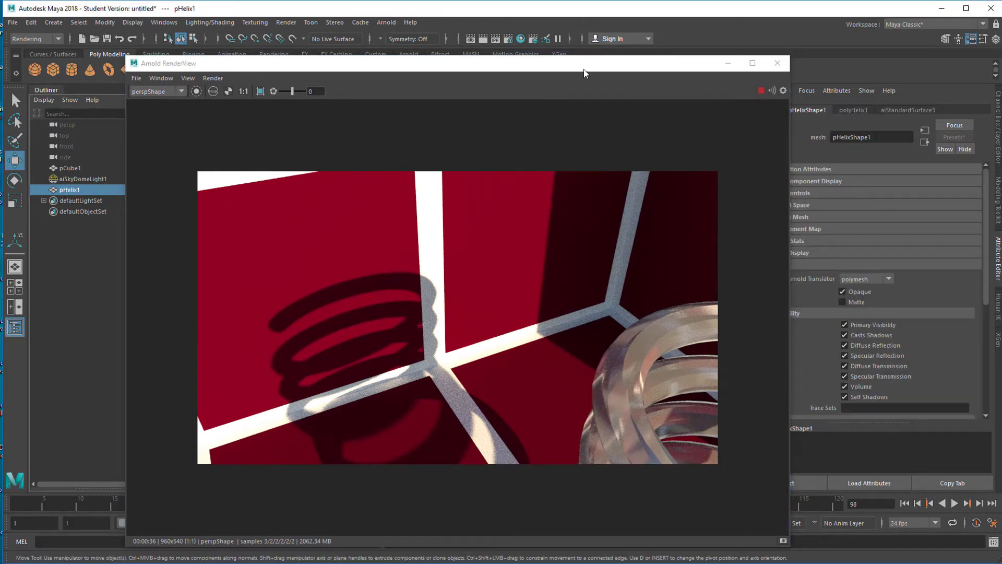
drag(583, 69, 497, 64)
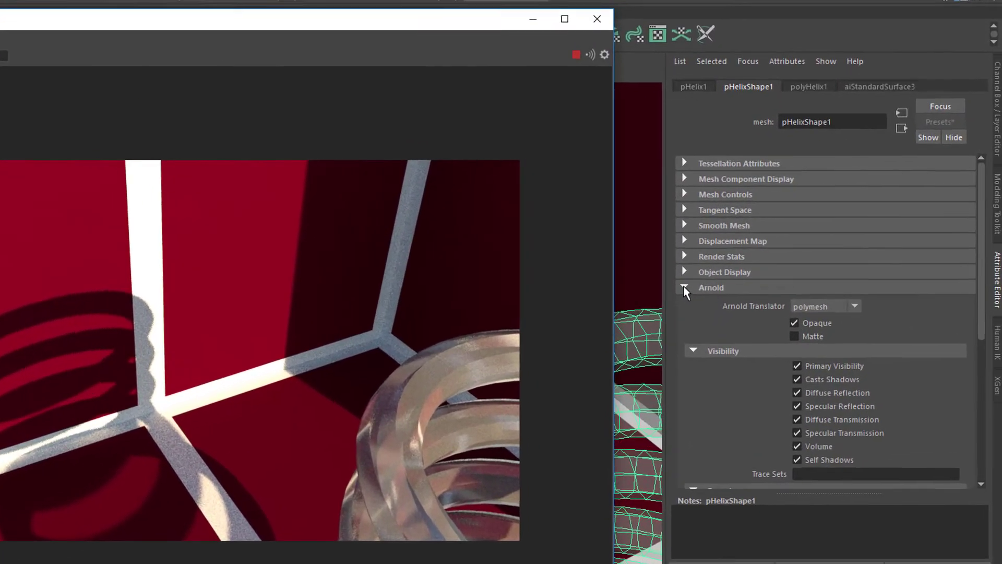
- Review the helix's transform and polyHelix1 settings, ending on the pHelixShape1 attributes
click(757, 264)
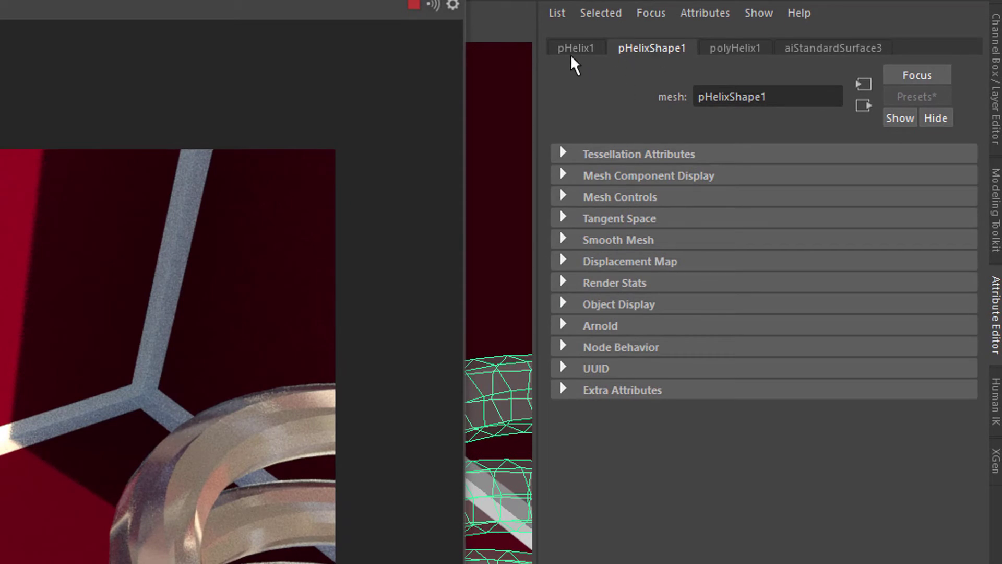
click(574, 49)
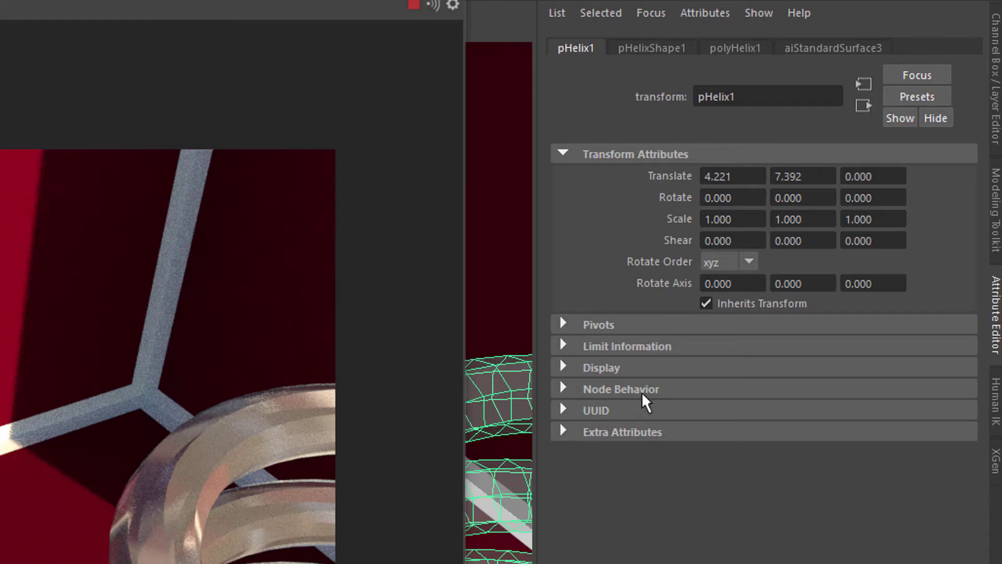
click(732, 48)
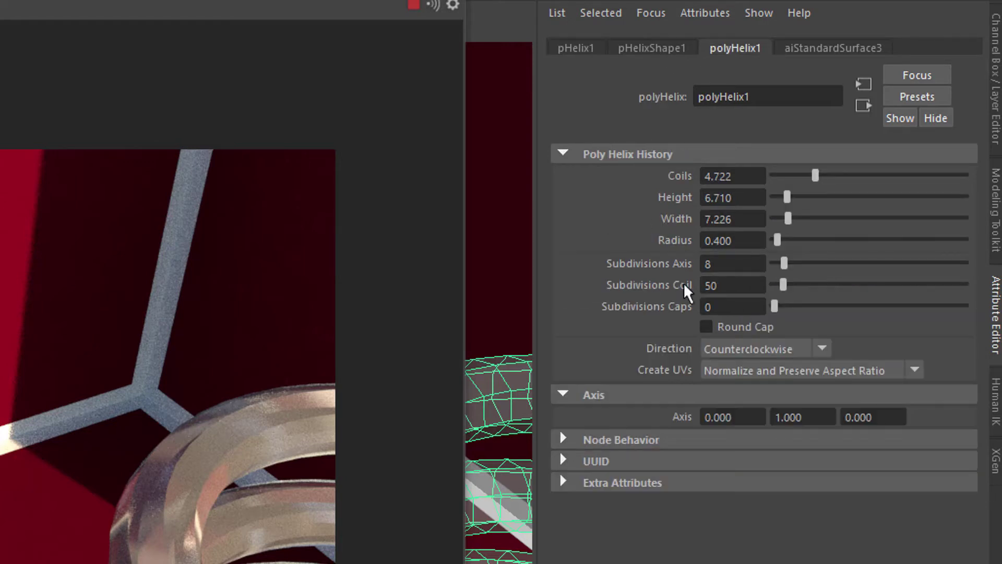
click(653, 51)
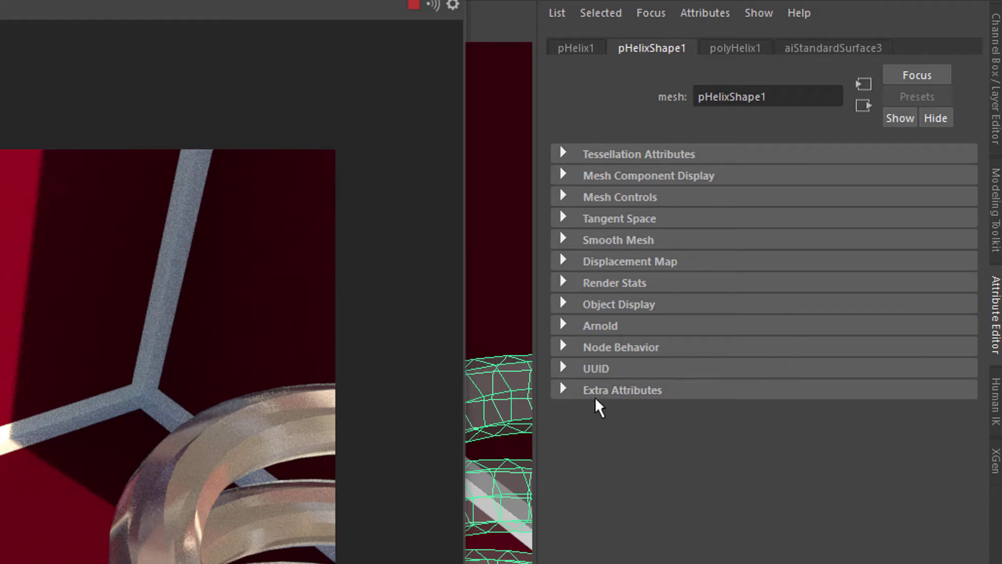
- In pHelixShape1's Arnold section, keep the polymesh translator and uncheck Opaque
click(564, 325)
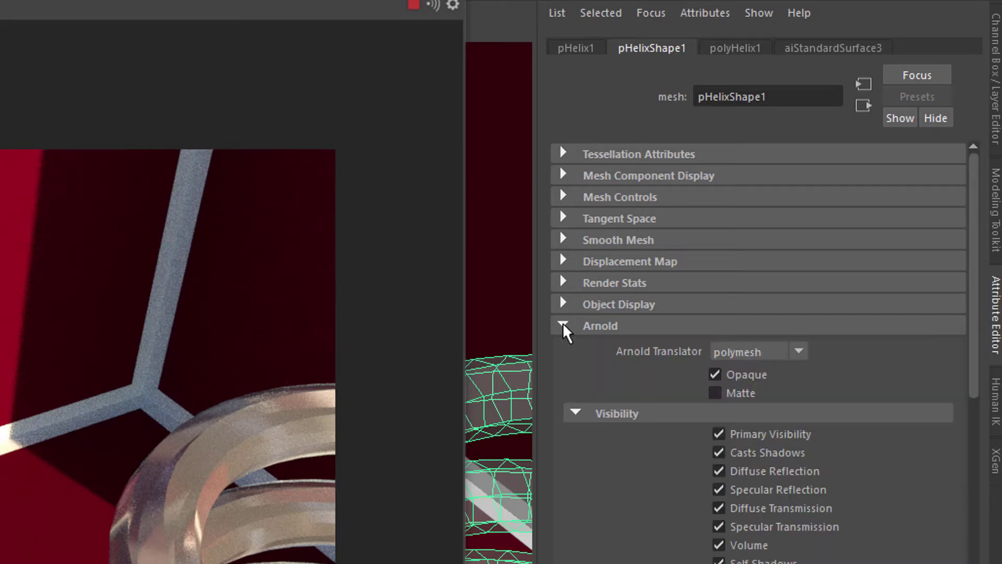
click(797, 355)
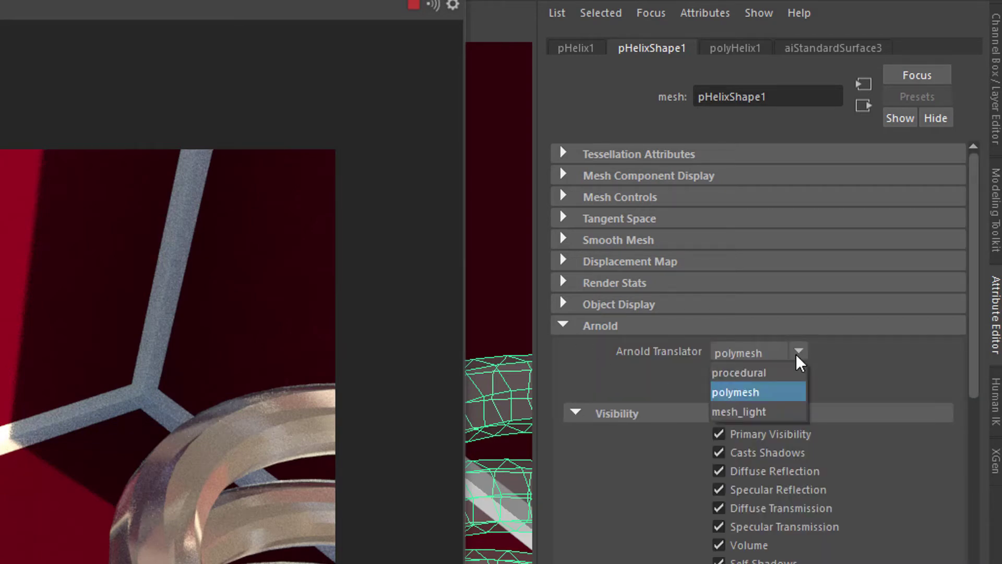
click(851, 362)
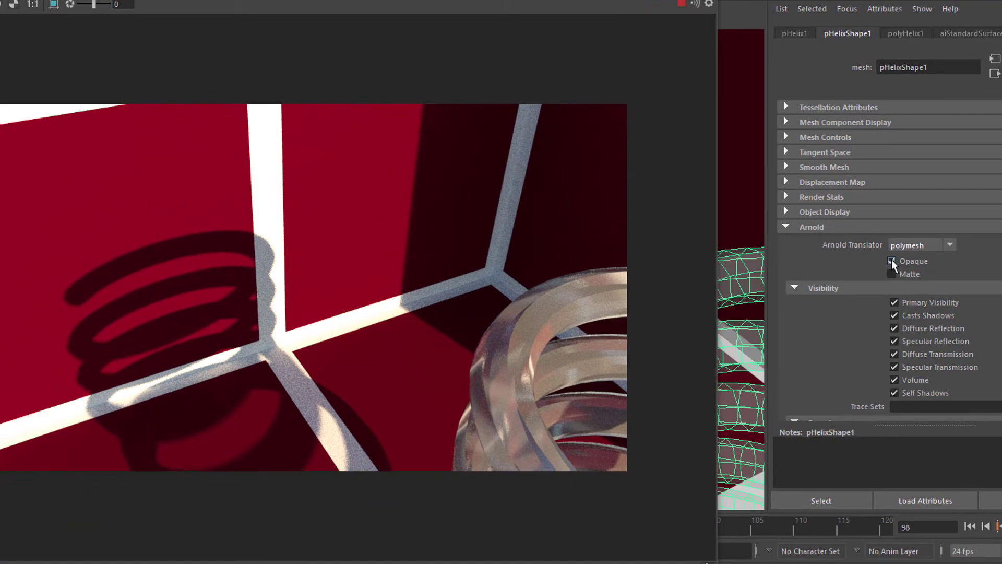
click(892, 260)
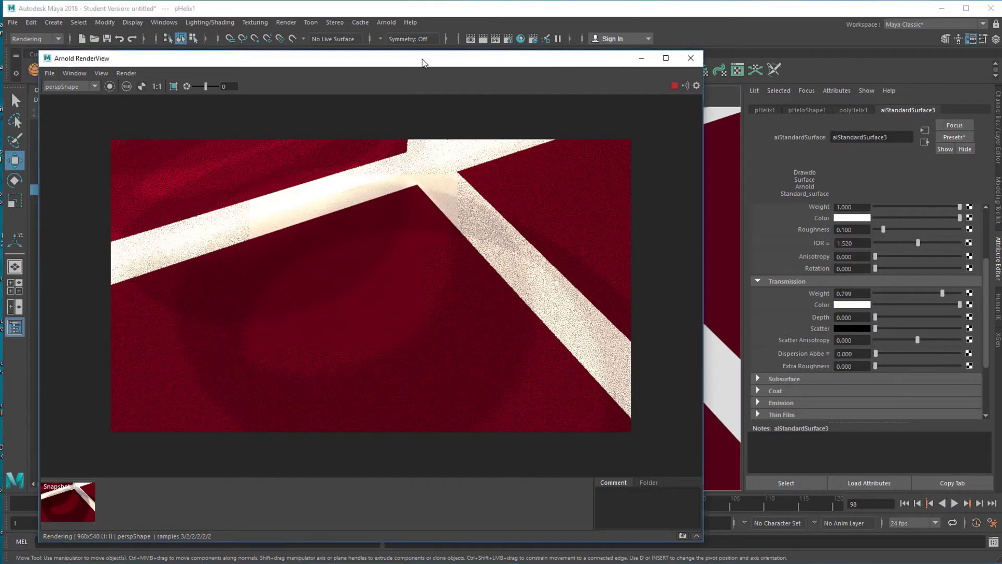
- Close the Arnold RenderView and dolly out to a frontal view of the open cube
drag(423, 63, 515, 70)
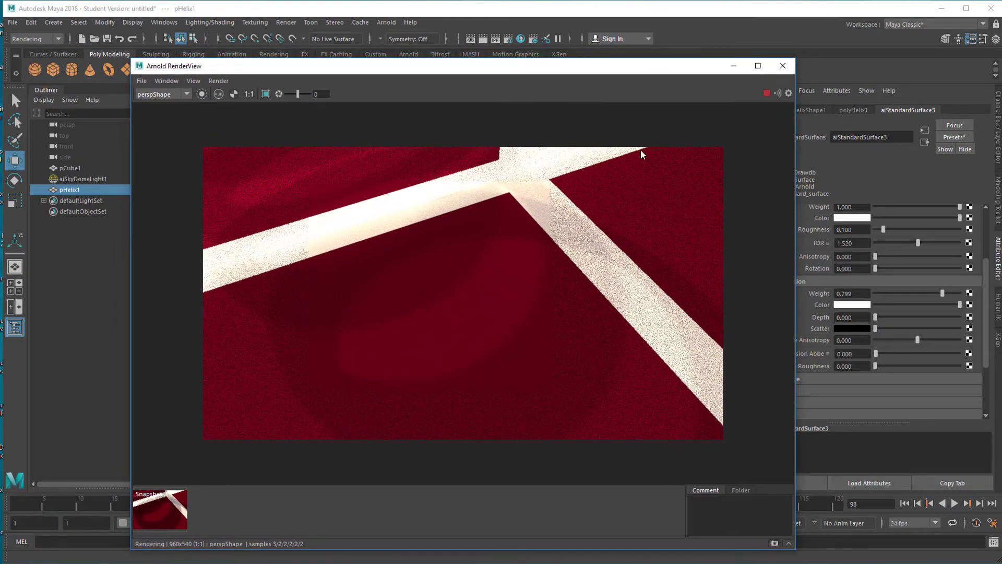
click(788, 65)
alt+right_drag(617, 308, 496, 265)
alt+drag(496, 264, 262, 124)
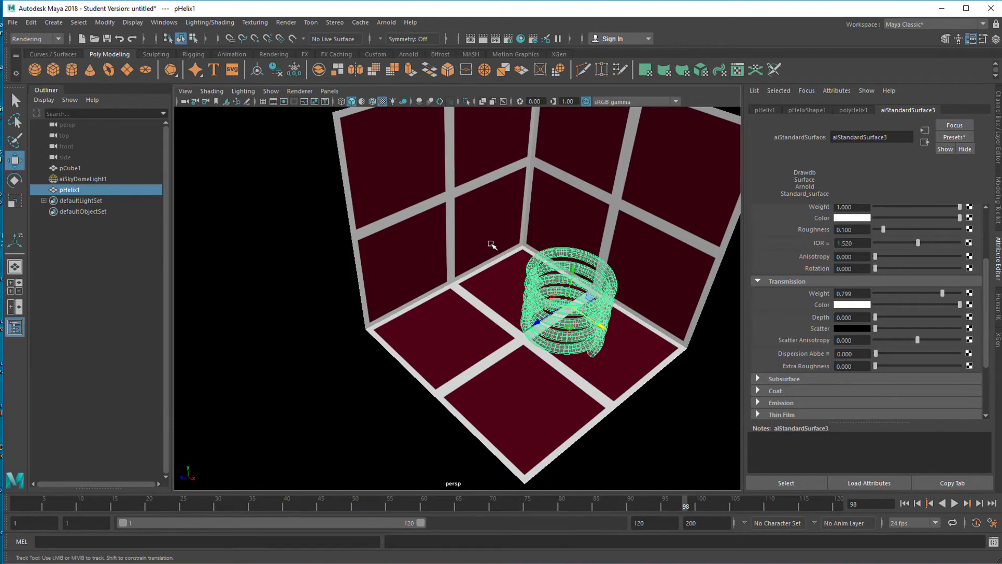
alt+drag(481, 251, 450, 278)
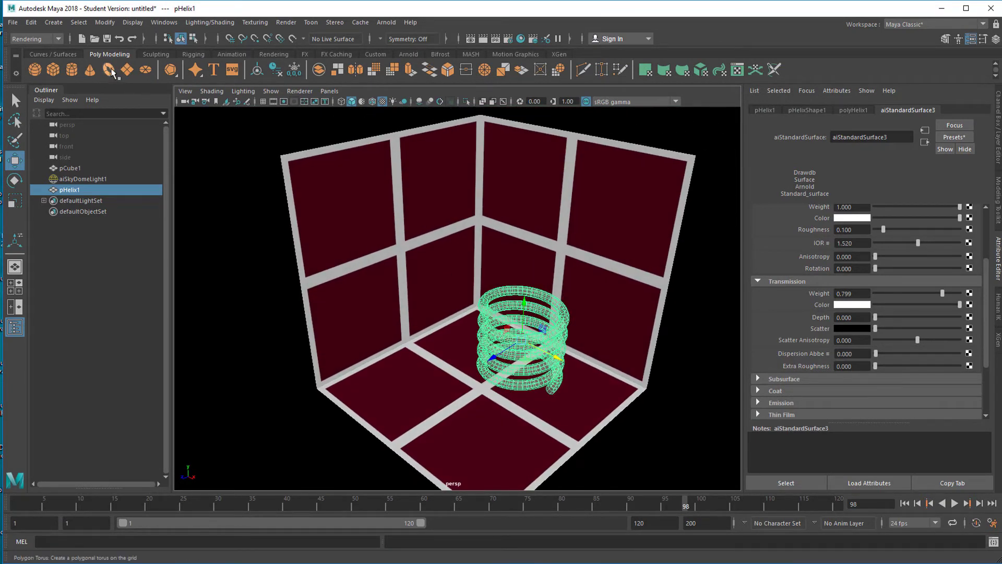
- Create a polygon torus, raise it above the helix, and scale it up 3.865 times
click(145, 69)
drag(482, 346, 486, 218)
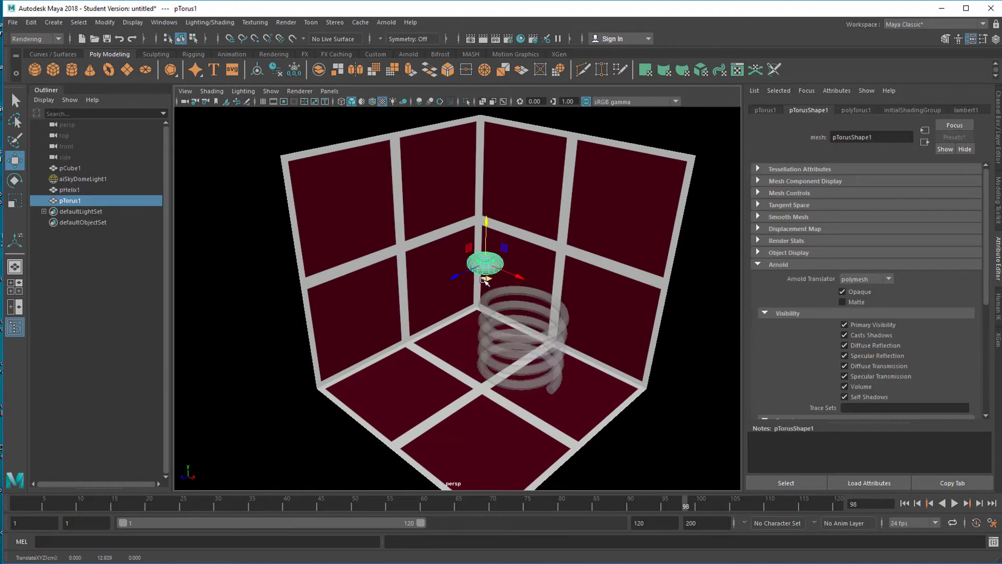
key(e)
key(r)
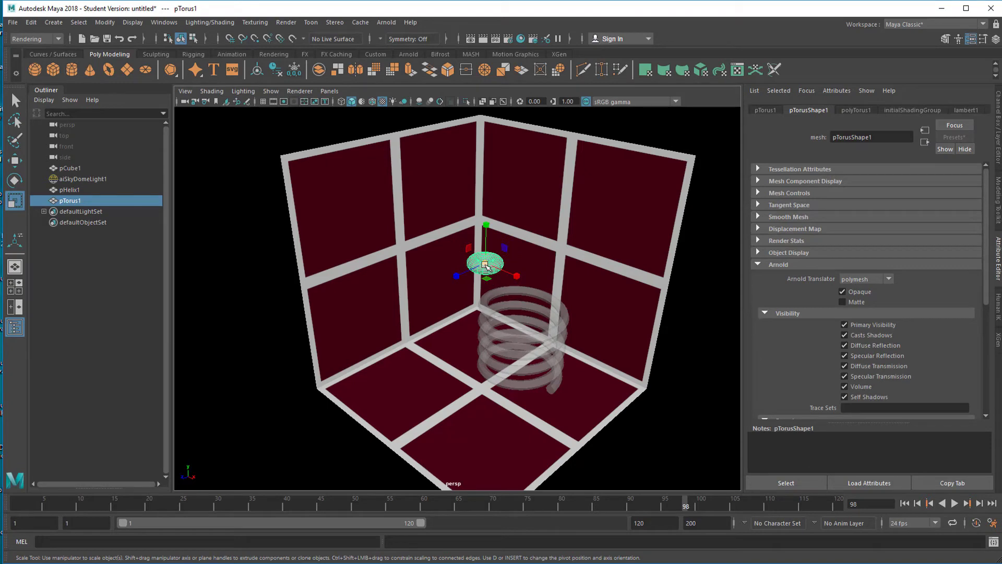
drag(485, 265, 562, 282)
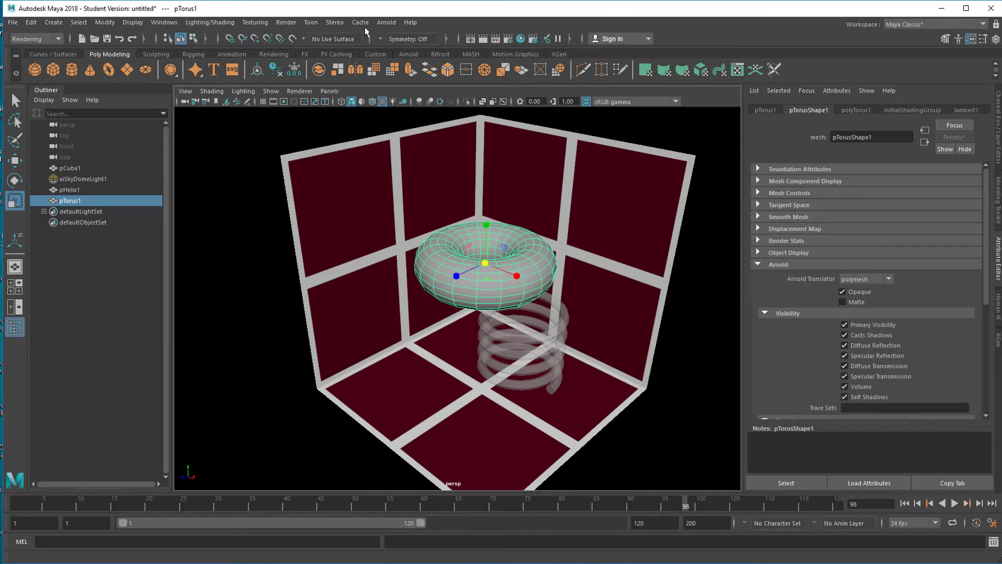
- Run an Arnold test render of the torus, then close the render window
click(387, 22)
click(402, 41)
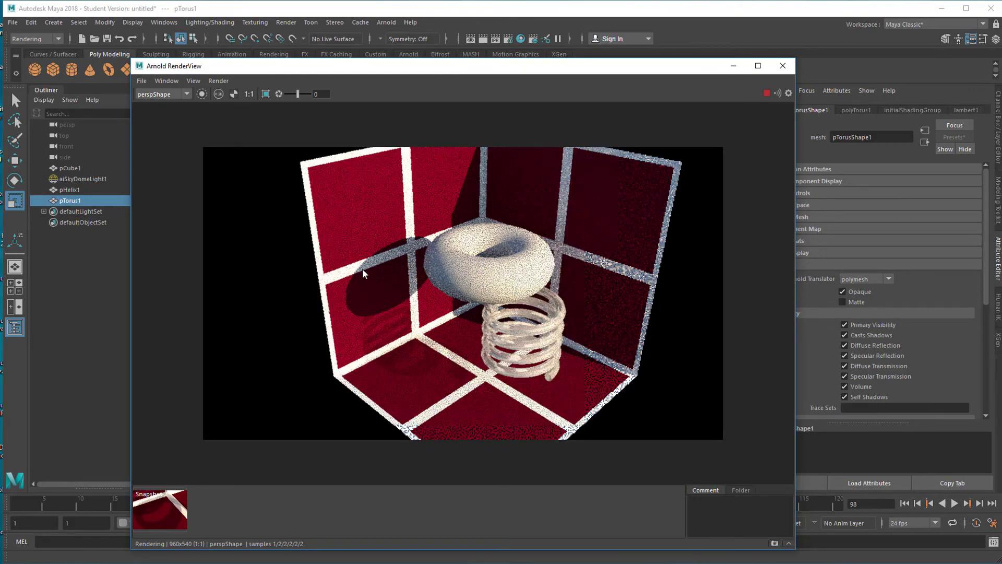
click(781, 68)
right_drag(509, 243, 513, 525)
- Assign the torus a new aiStandardSurface with Transmission Weight 0.773 and render it in Arnold
click(337, 280)
click(402, 318)
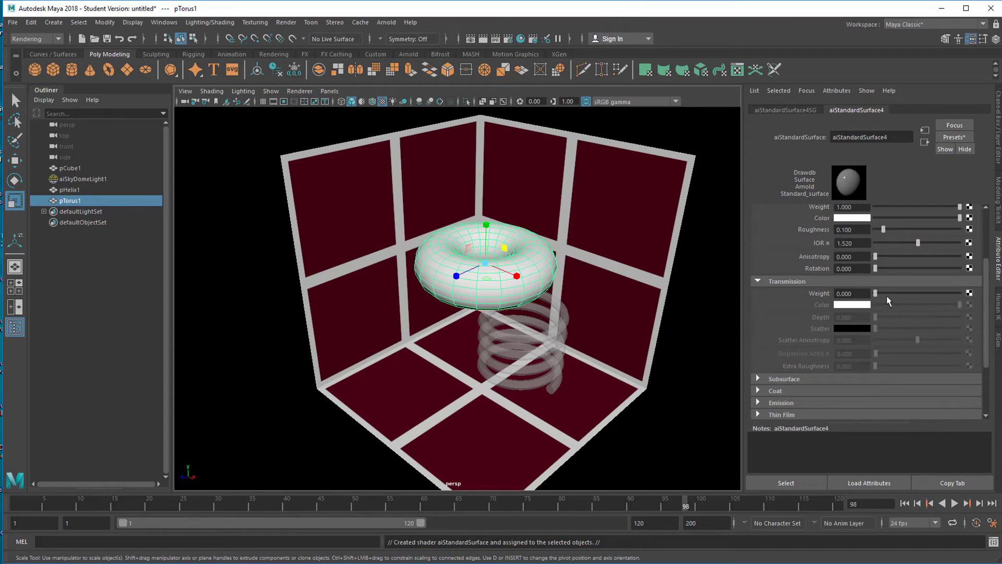
drag(876, 293, 939, 295)
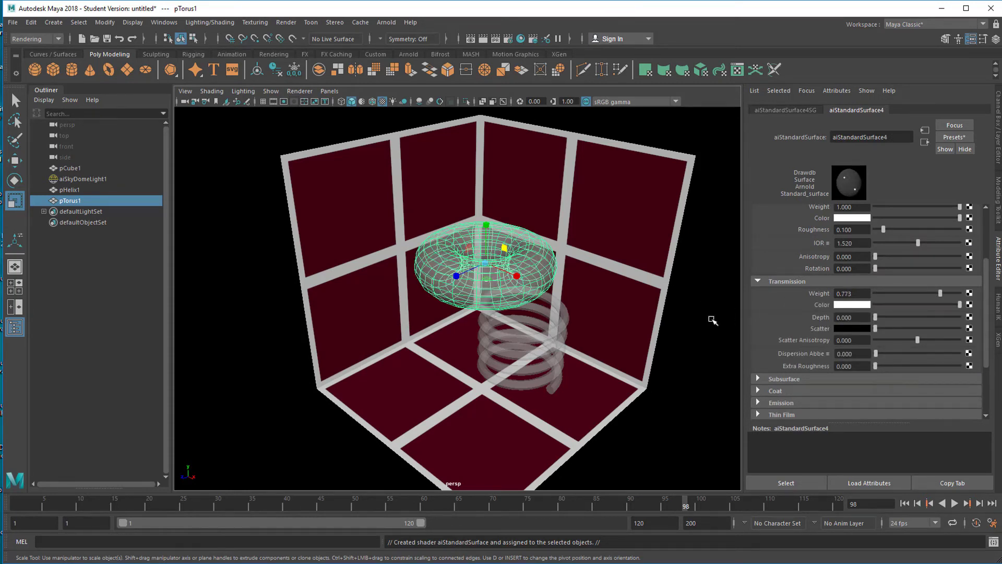
click(387, 23)
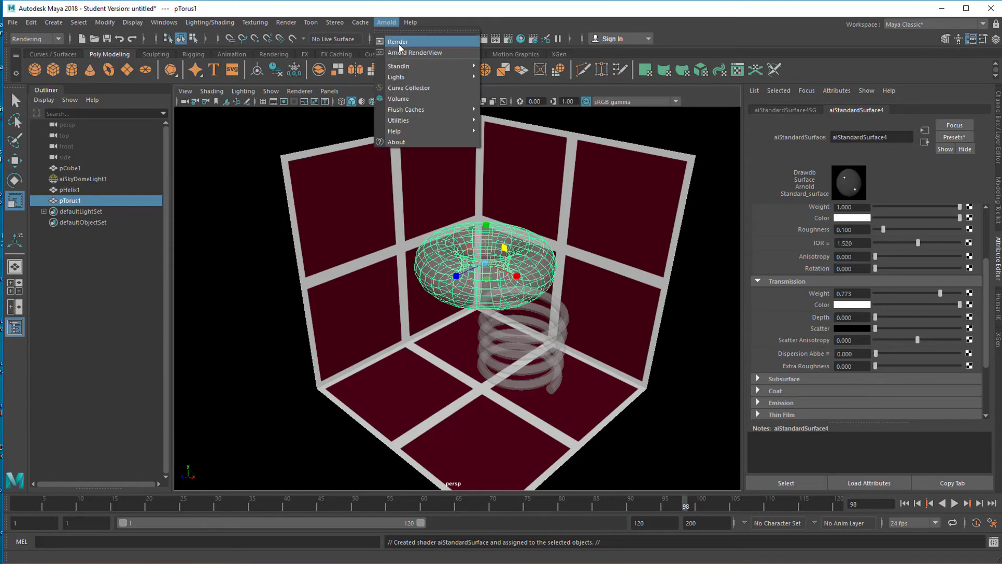
click(412, 50)
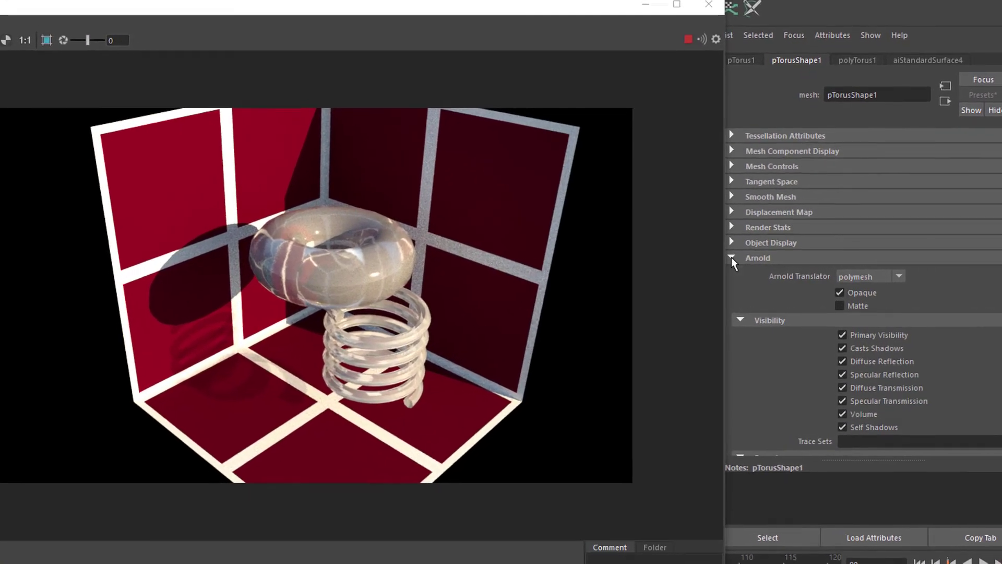
- Uncheck Opaque in pTorusShape1's Arnold section
click(753, 263)
click(726, 256)
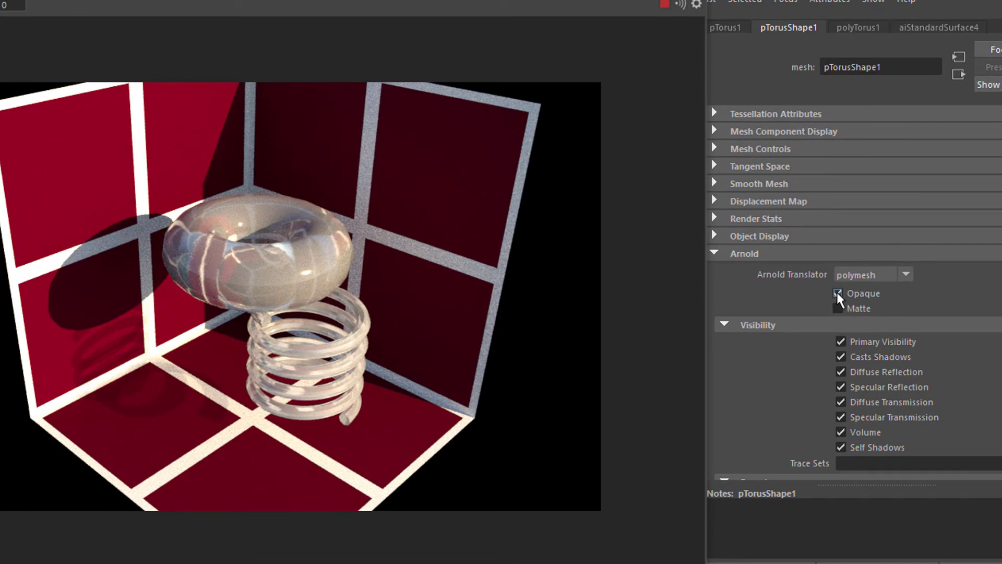
click(838, 293)
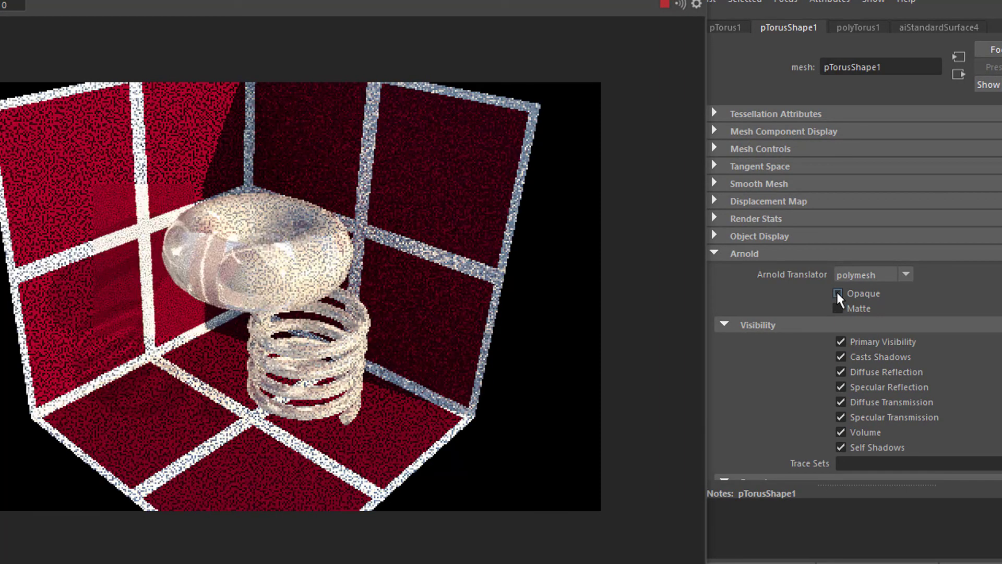